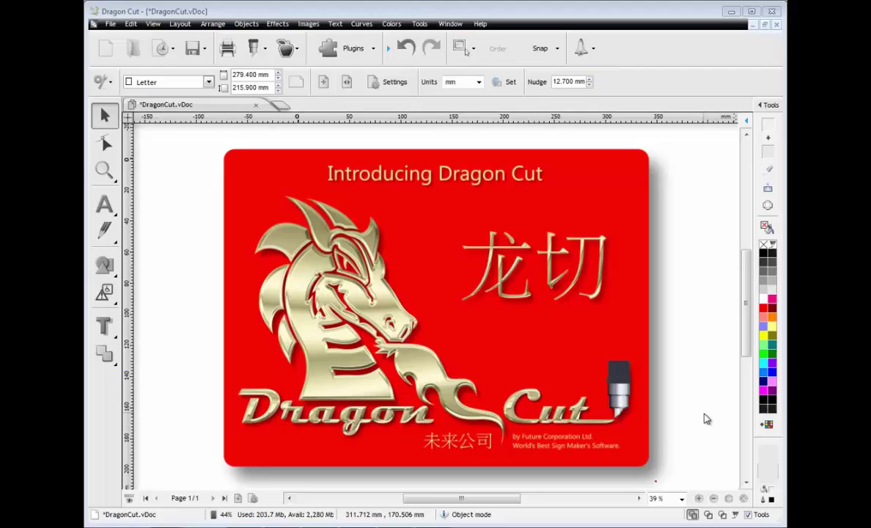
- Show the recent-documents thumbnail browser, previewing Contour Cut Demo.vDoc
click(162, 48)
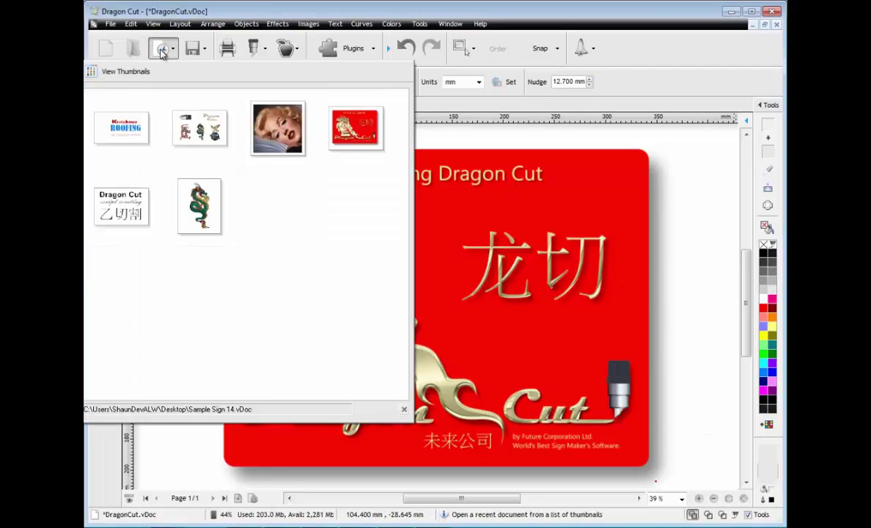
mouse_move(365, 125)
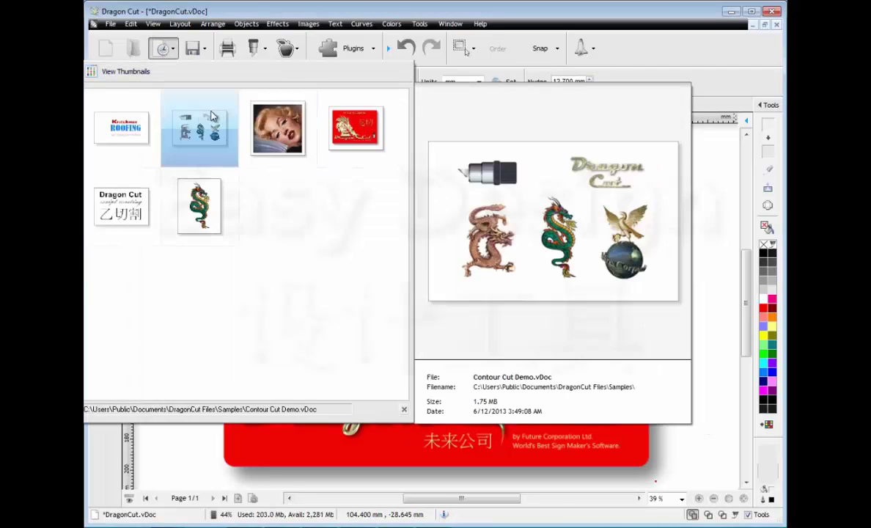
- Open the Roofing sample, Sample Sign 14, and give the Kretchmer text a black outline
click(144, 121)
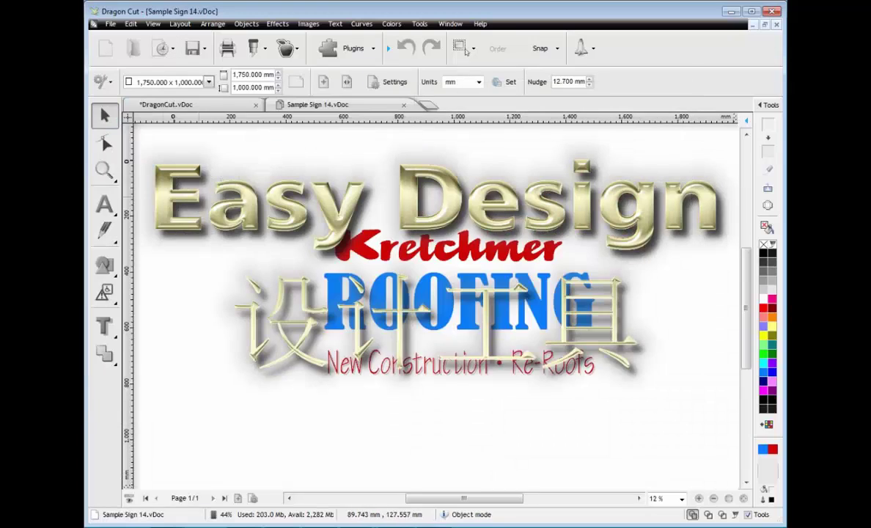
click(541, 253)
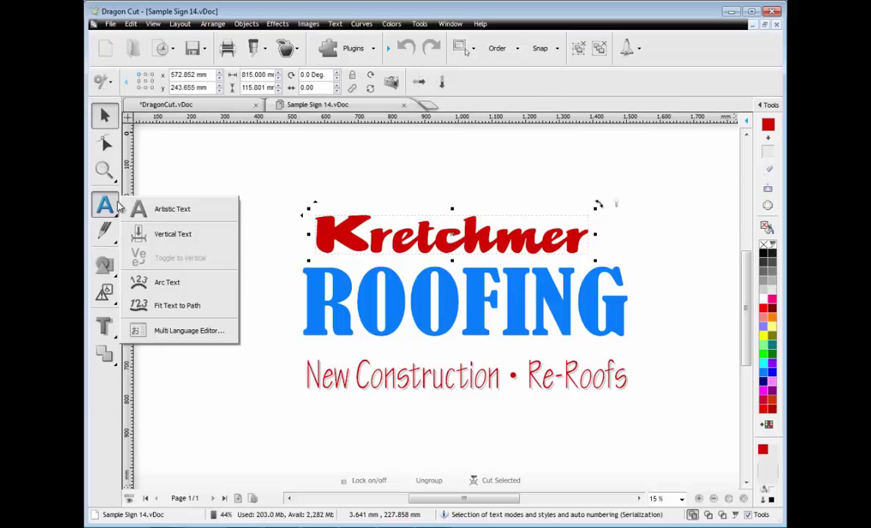
mouse_move(107, 234)
mouse_move(104, 266)
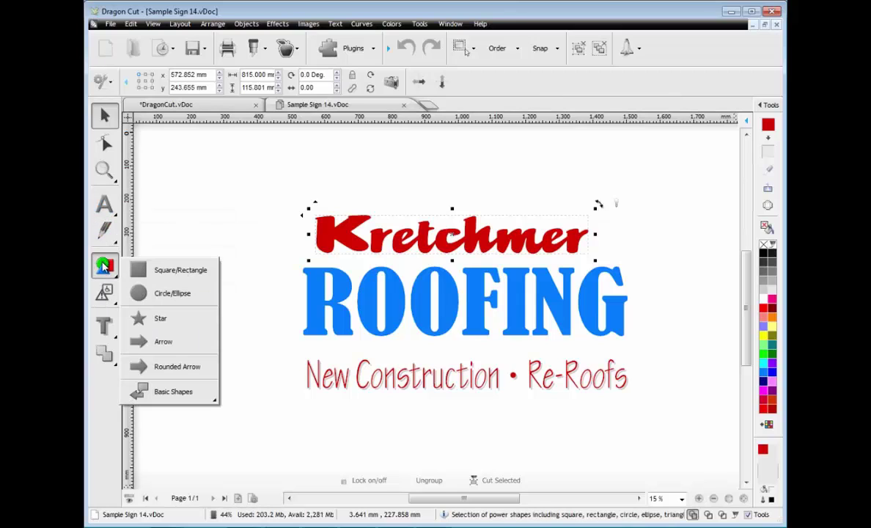
mouse_move(105, 328)
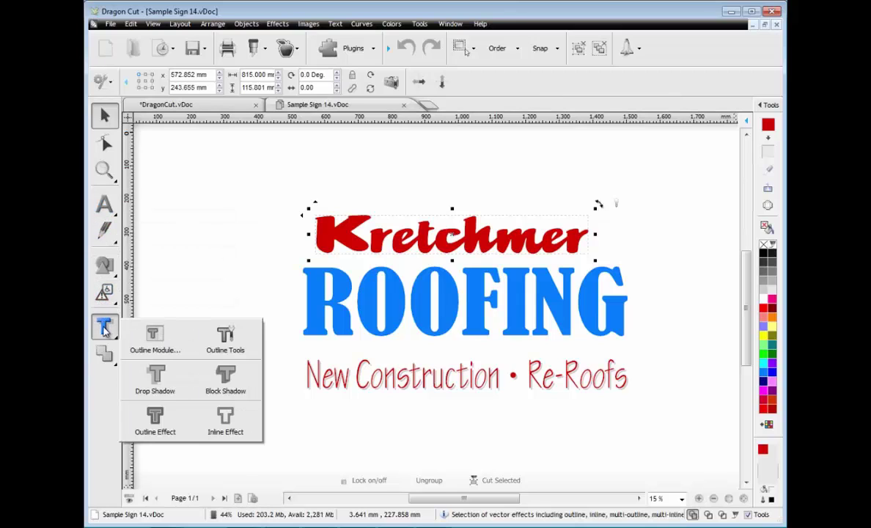
mouse_move(110, 361)
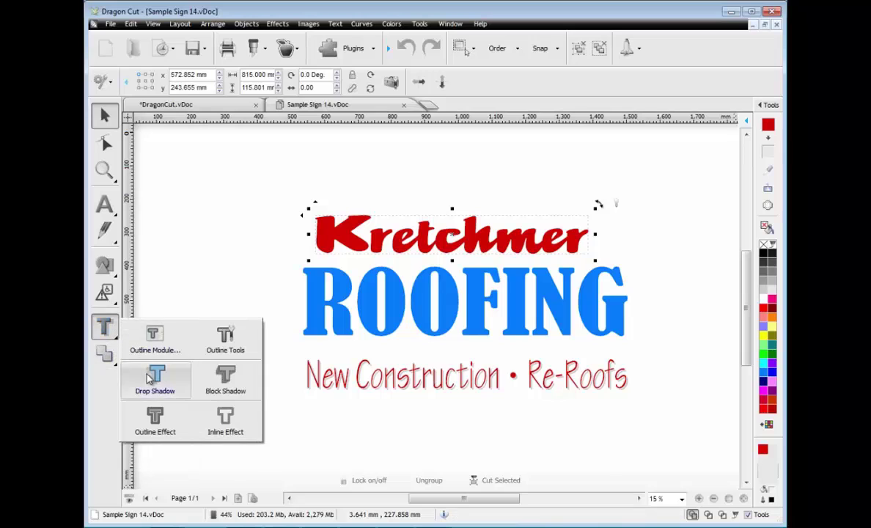
click(163, 415)
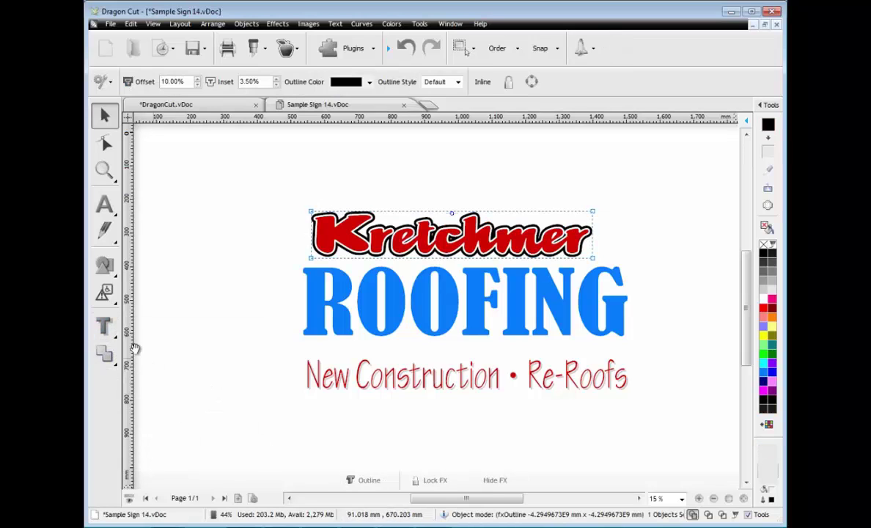
- Add a drop shadow to Kretchmer, push it further out, and darken it to grey
mouse_move(105, 327)
click(154, 374)
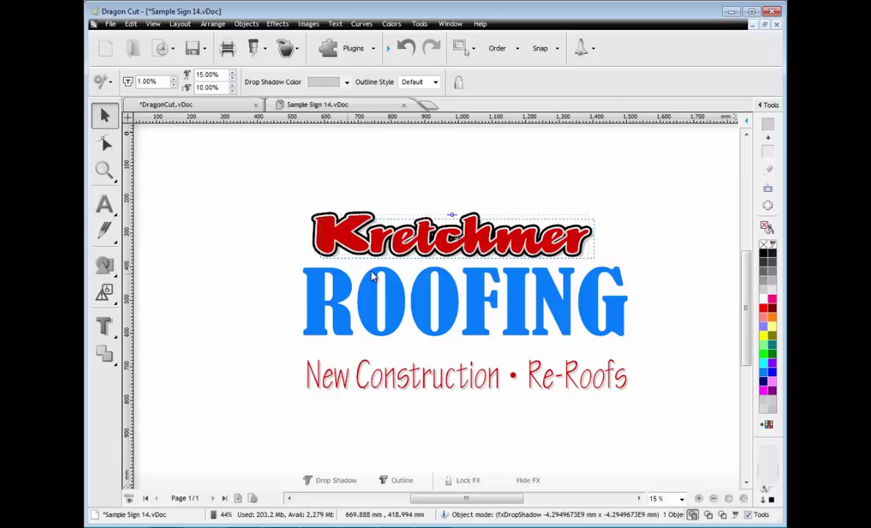
drag(425, 227, 464, 260)
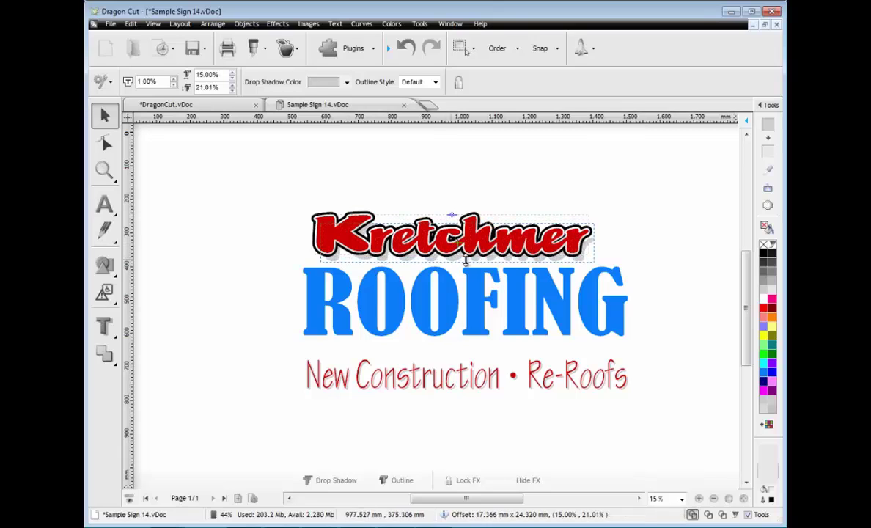
click(775, 279)
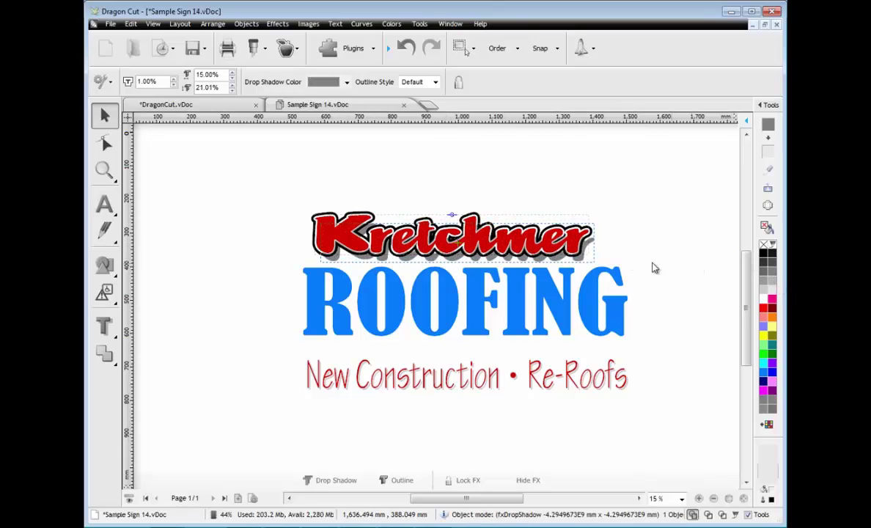
- Give the ROOFING text a navy blue block shadow
click(453, 304)
click(104, 326)
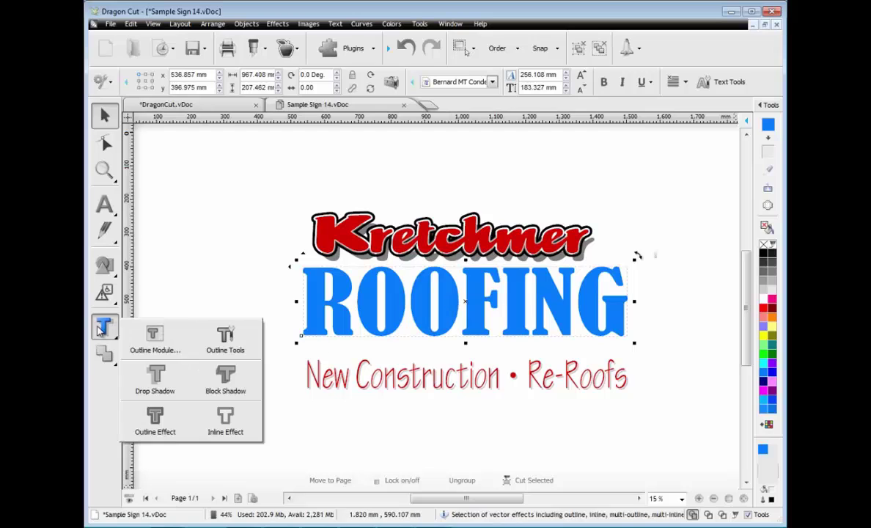
click(225, 370)
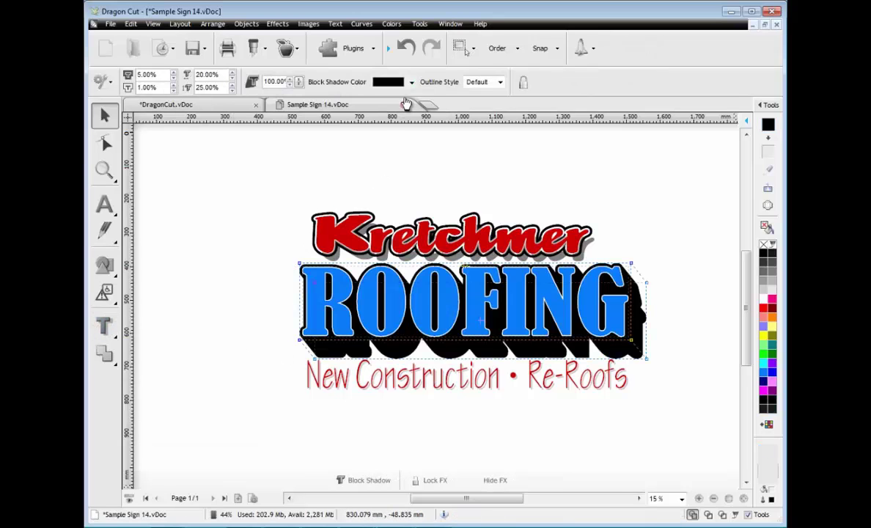
click(387, 81)
click(393, 301)
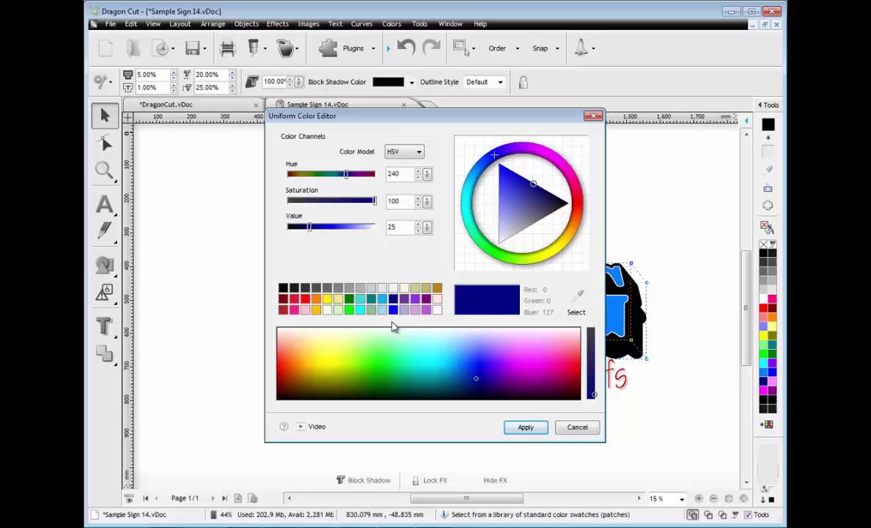
click(525, 427)
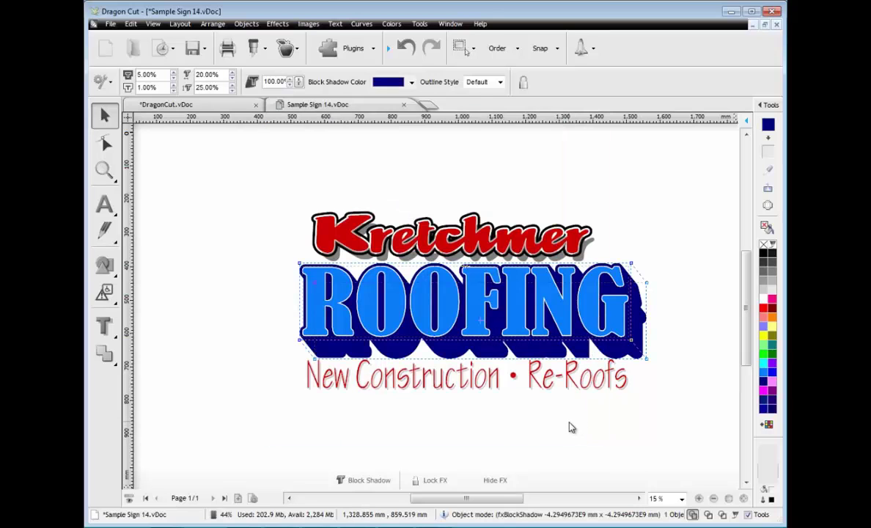
- Import Roofing.ai and place the ladder-and-roof artwork just left of the ROOFING lettering
click(110, 23)
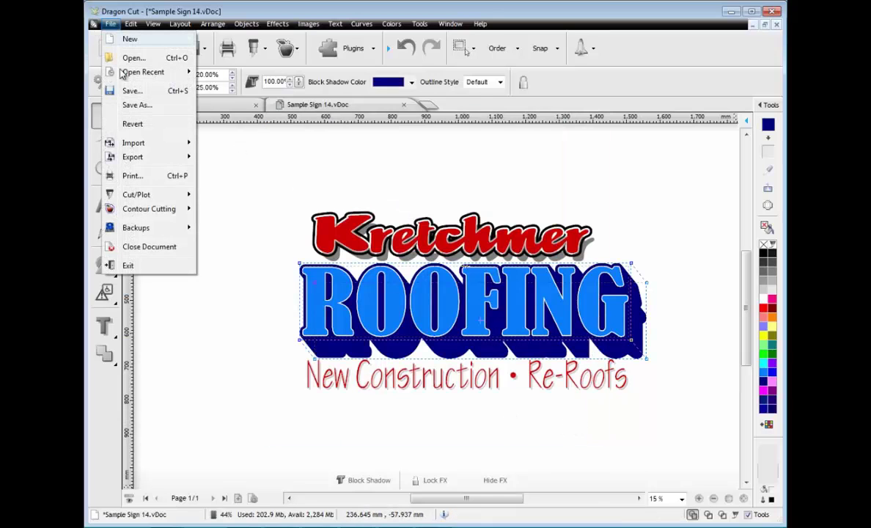
mouse_move(151, 143)
click(222, 144)
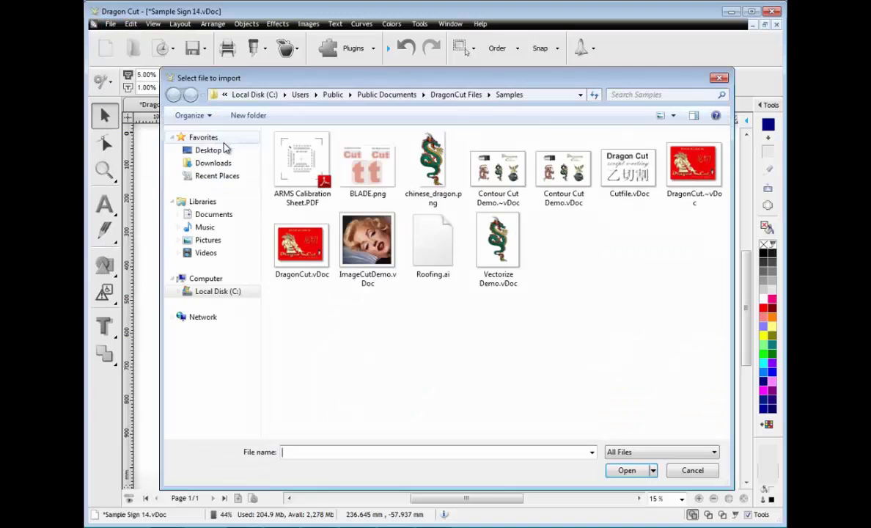
click(426, 254)
click(628, 473)
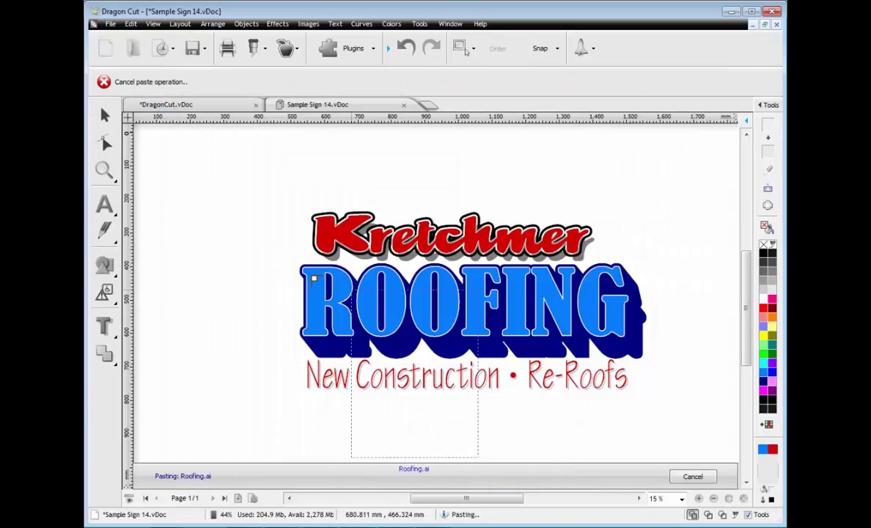
click(184, 219)
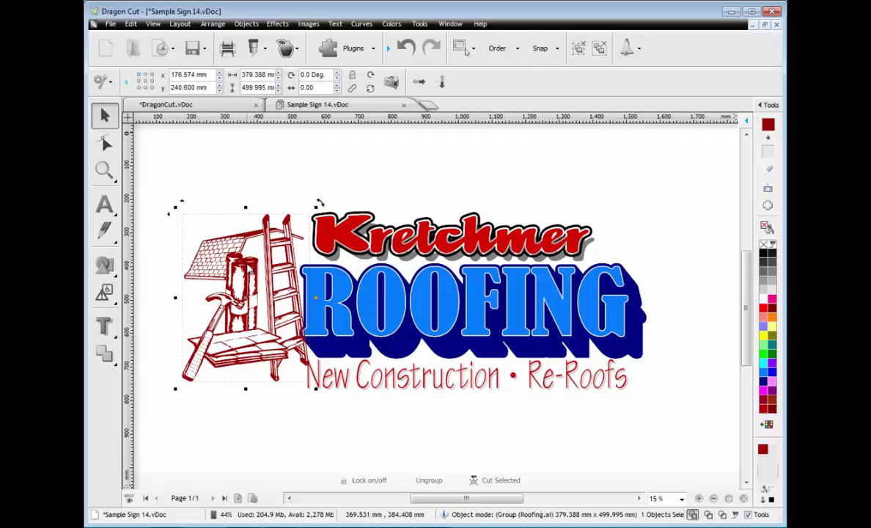
drag(184, 219, 178, 216)
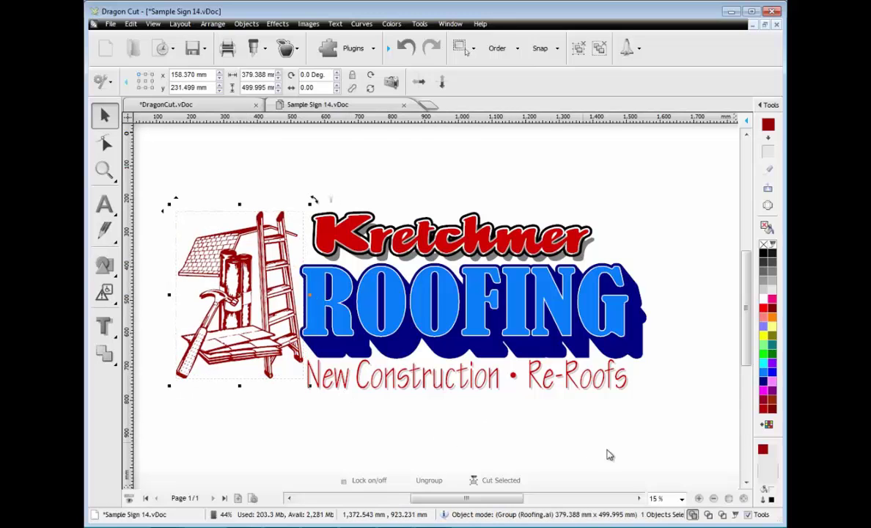
- Deselect the artwork, show the Guides, Dimensions and Grid panel, zoom to fit and show dimensions
click(708, 449)
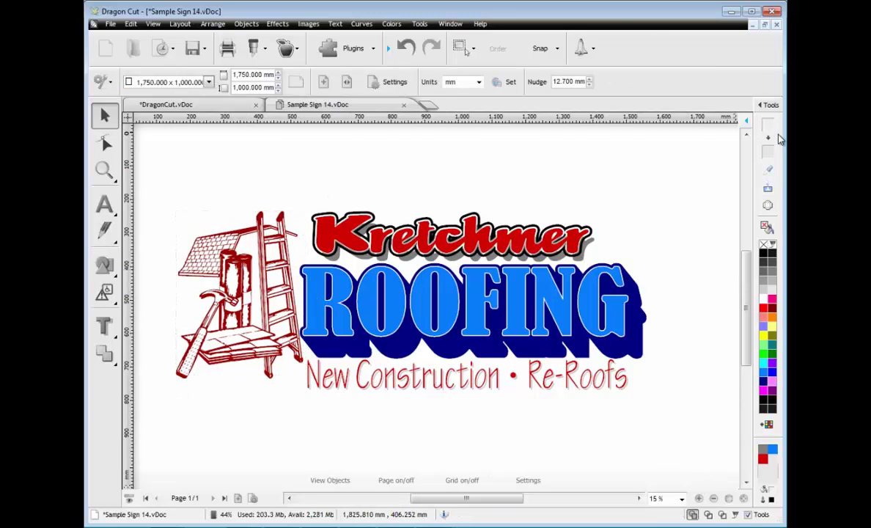
click(773, 106)
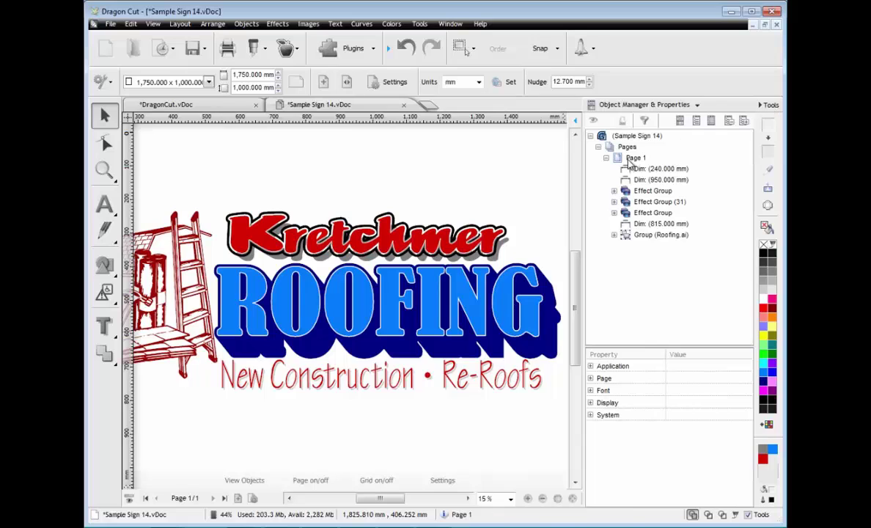
click(631, 105)
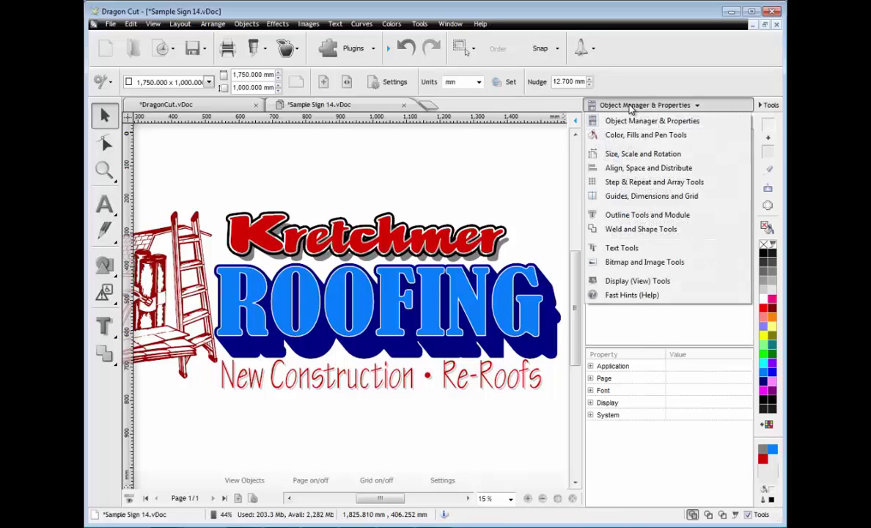
click(639, 196)
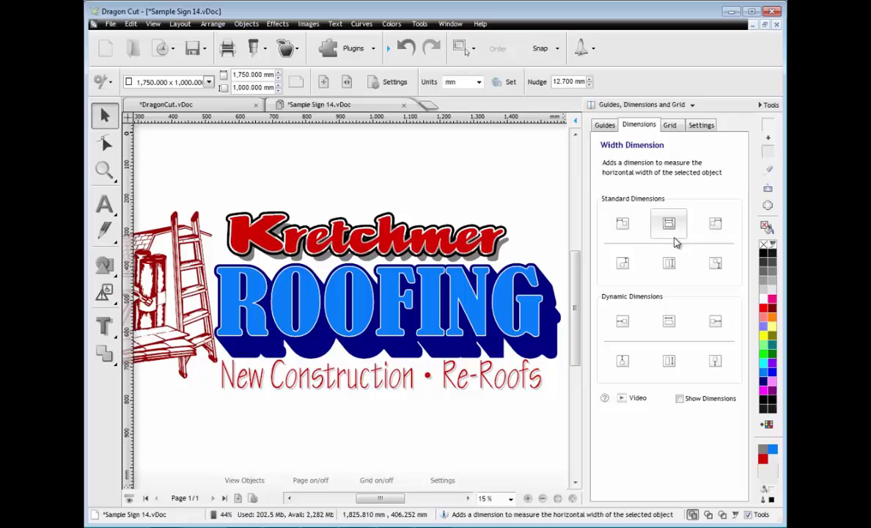
click(557, 498)
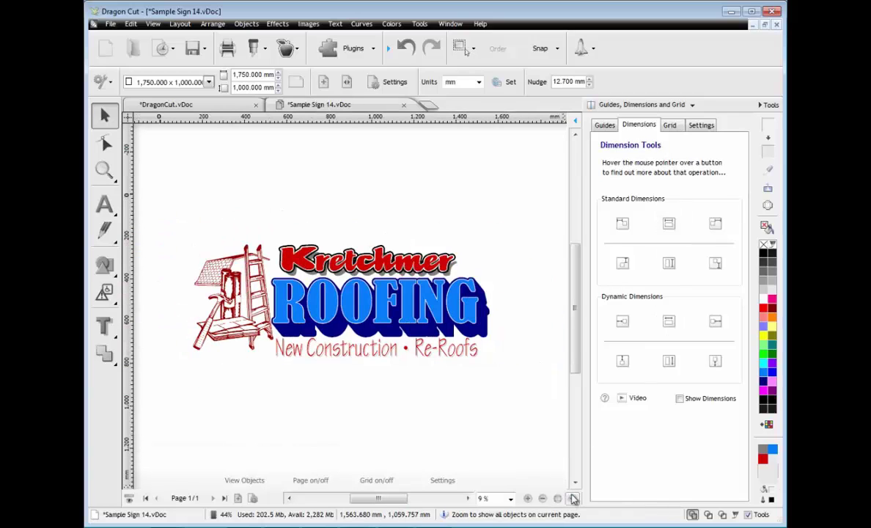
click(679, 399)
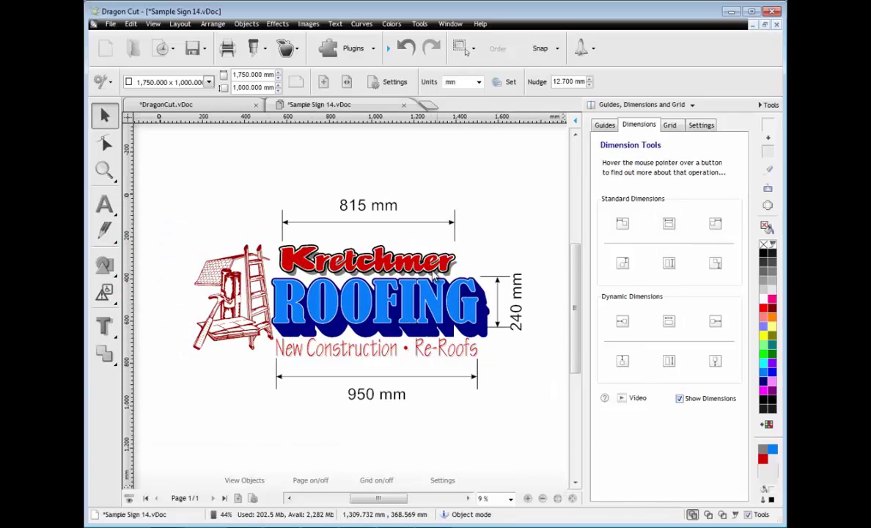
- Add a height dimension at the ladder artwork's left edge, close the panel, and start a blank document
click(231, 301)
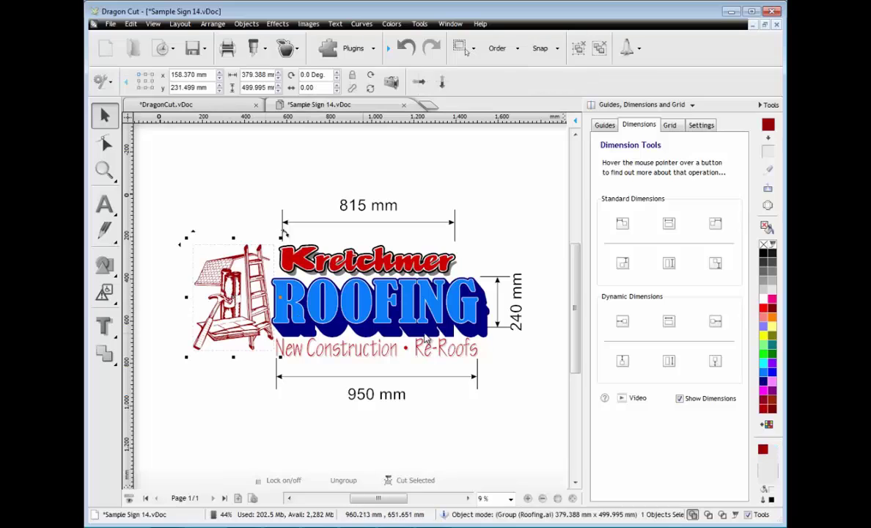
click(668, 262)
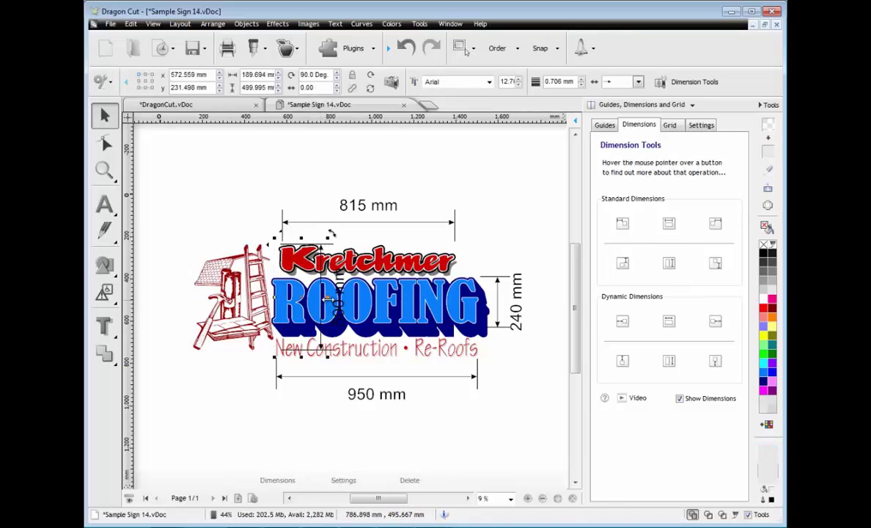
click(164, 297)
click(251, 404)
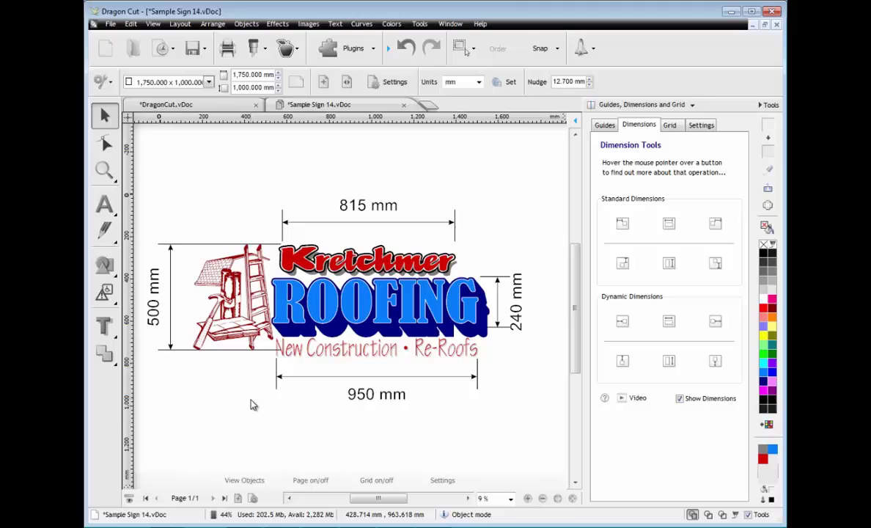
click(766, 107)
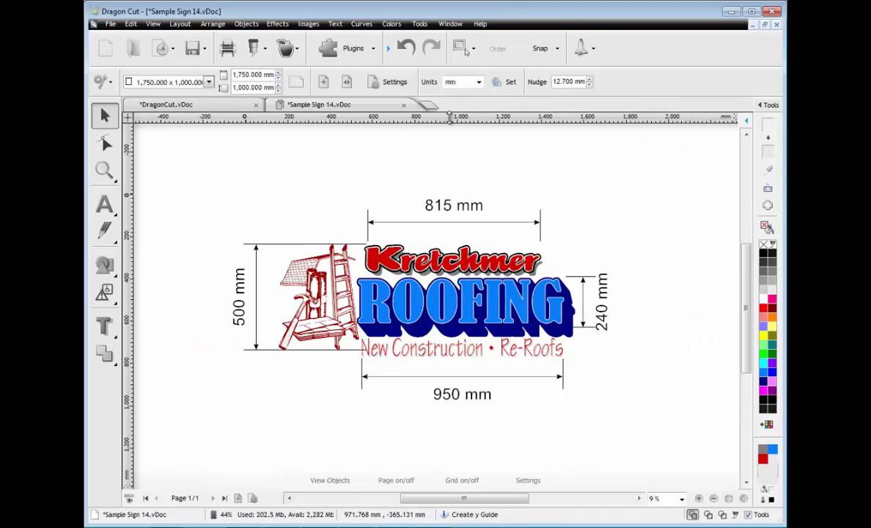
click(431, 107)
- Make the page landscape and add artistic text "Text Tools..." near the upper left
click(296, 81)
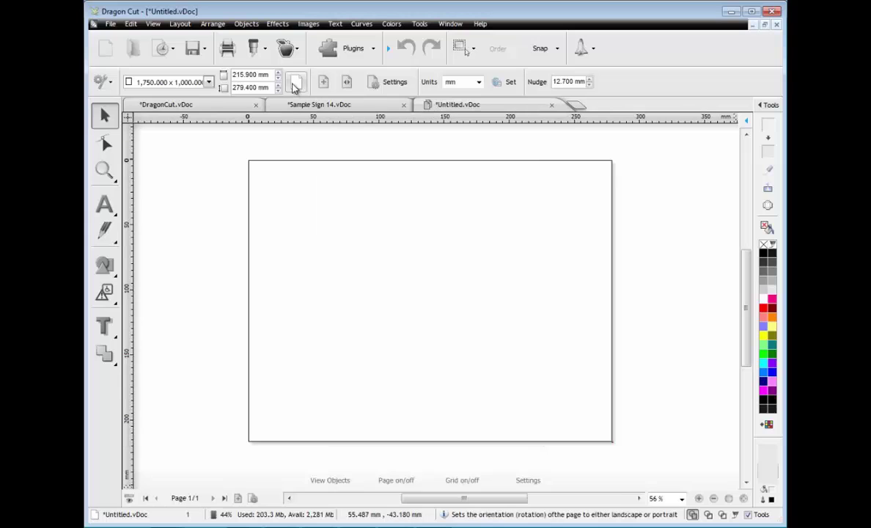
click(105, 204)
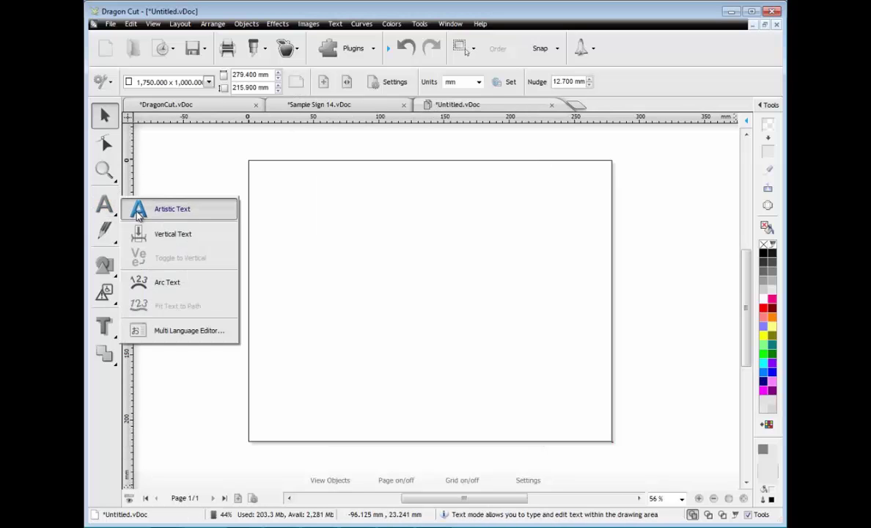
click(169, 209)
click(302, 198)
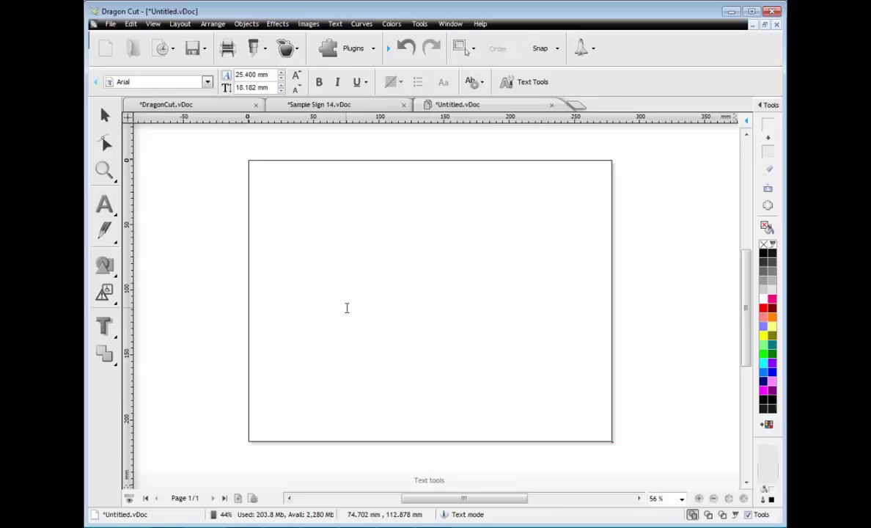
text(Text Tools...)
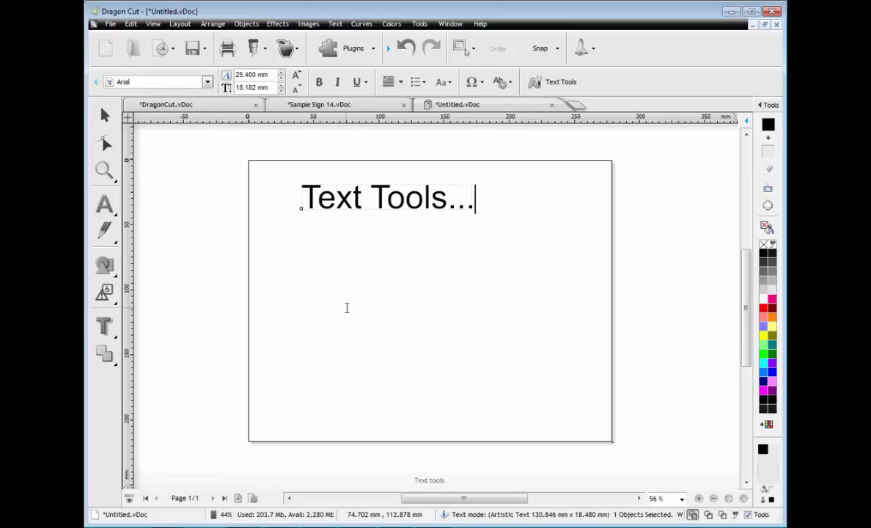
click(105, 116)
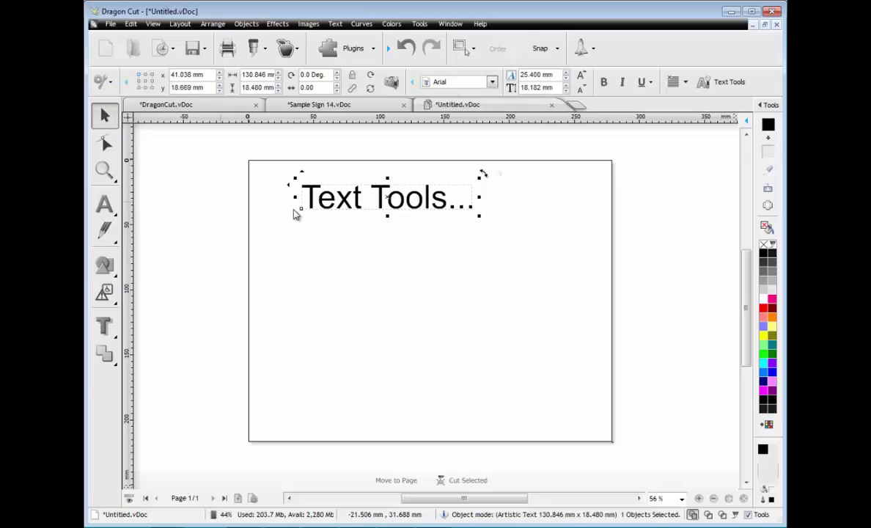
drag(384, 202, 362, 209)
- Change the heading's font to Aharoni and browse the symbol picker before returning to Pick
click(104, 203)
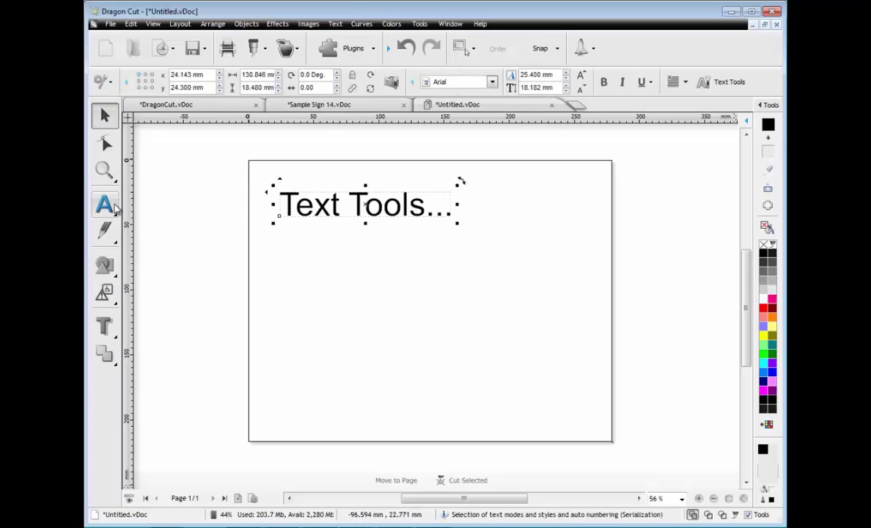
click(208, 83)
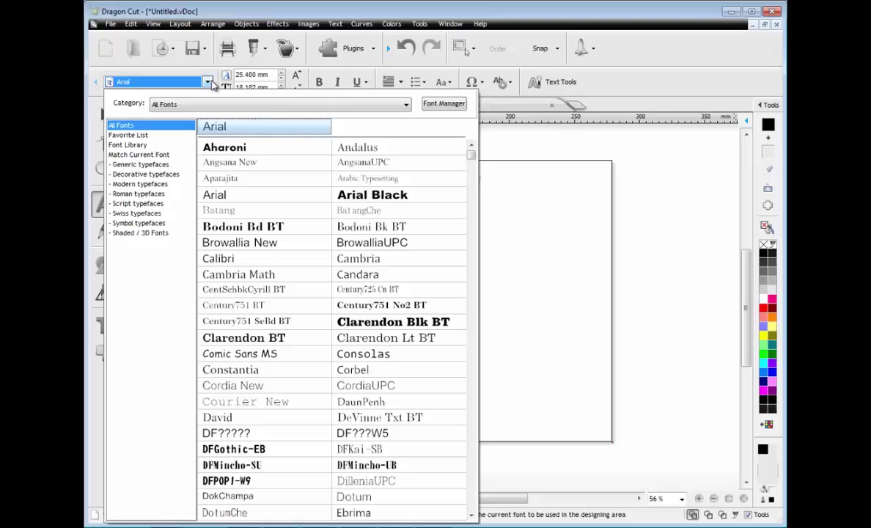
click(224, 148)
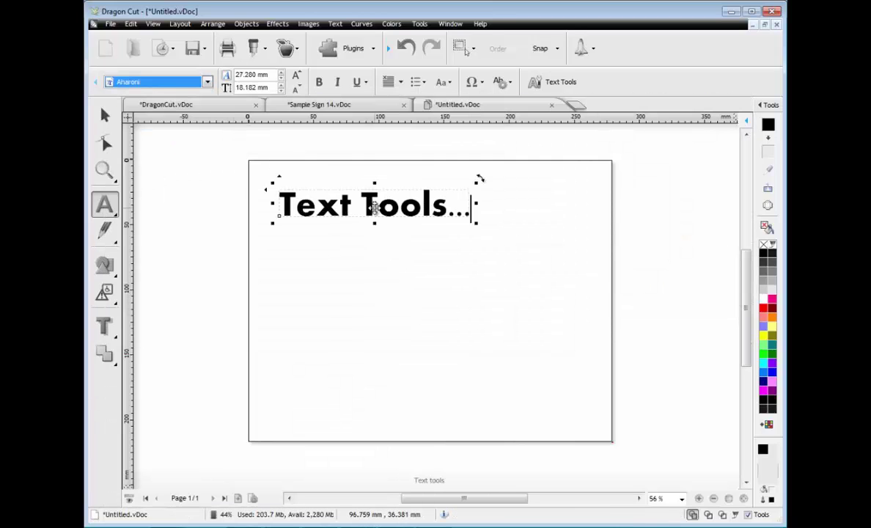
click(482, 83)
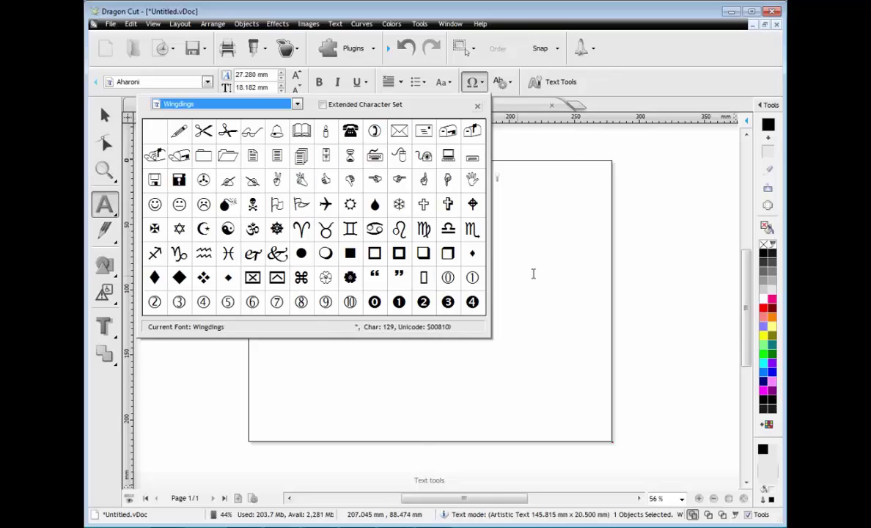
click(558, 272)
click(105, 115)
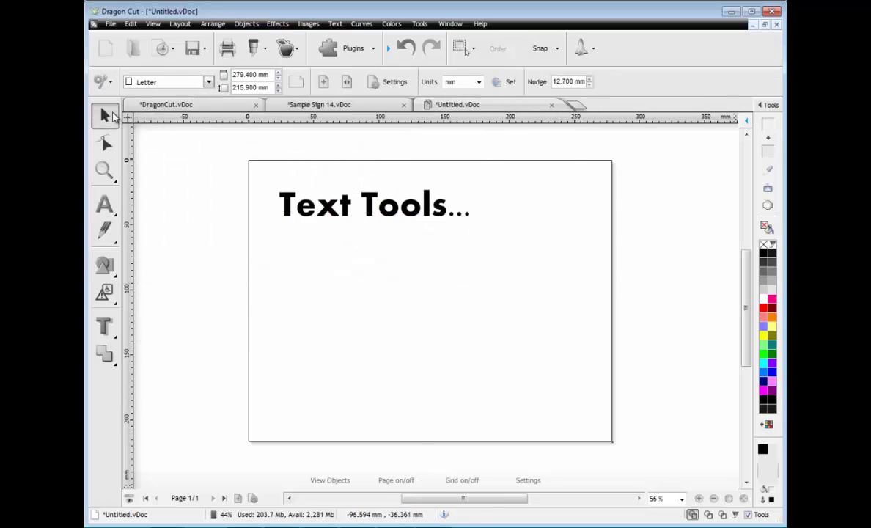
- Sketch a freehand wavy line under the heading and smooth its sharp corner by editing a node
click(105, 233)
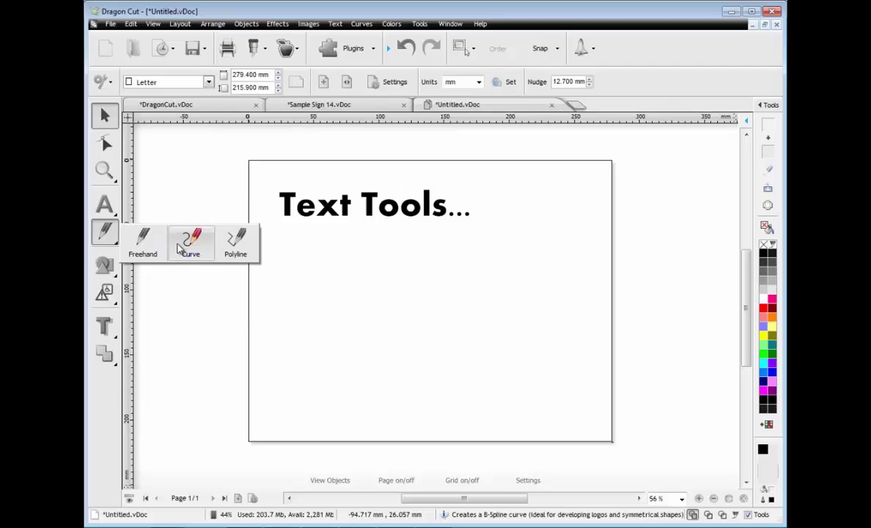
click(141, 242)
drag(401, 259, 539, 276)
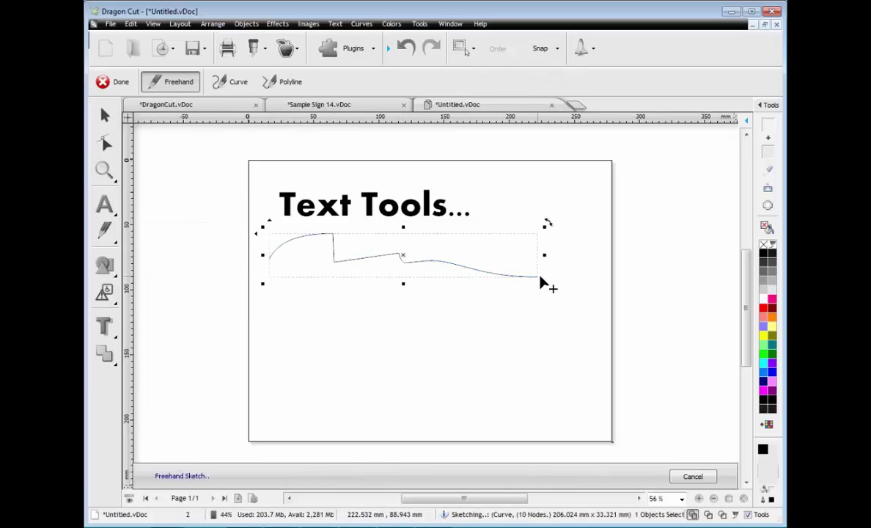
click(105, 144)
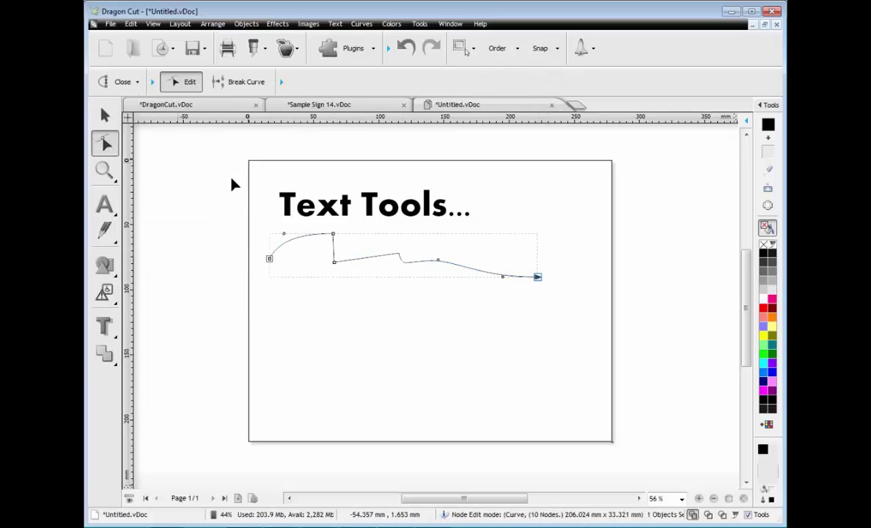
drag(337, 267, 352, 267)
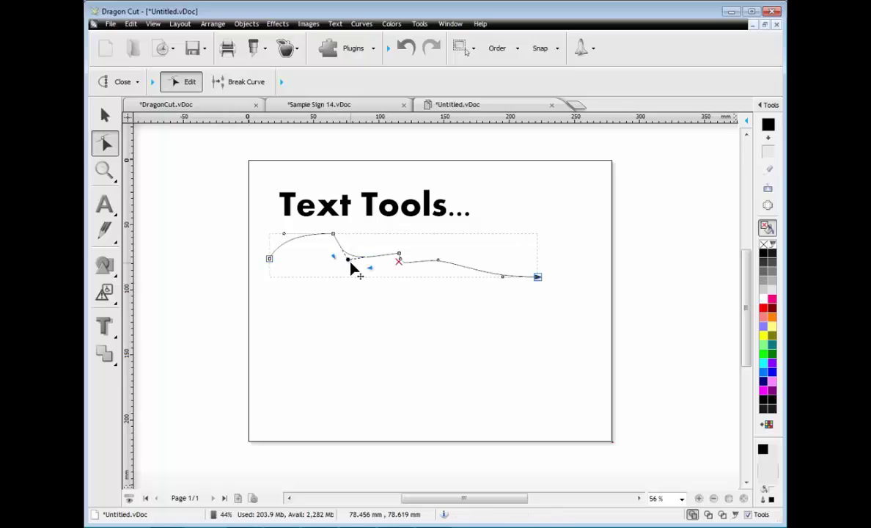
click(282, 81)
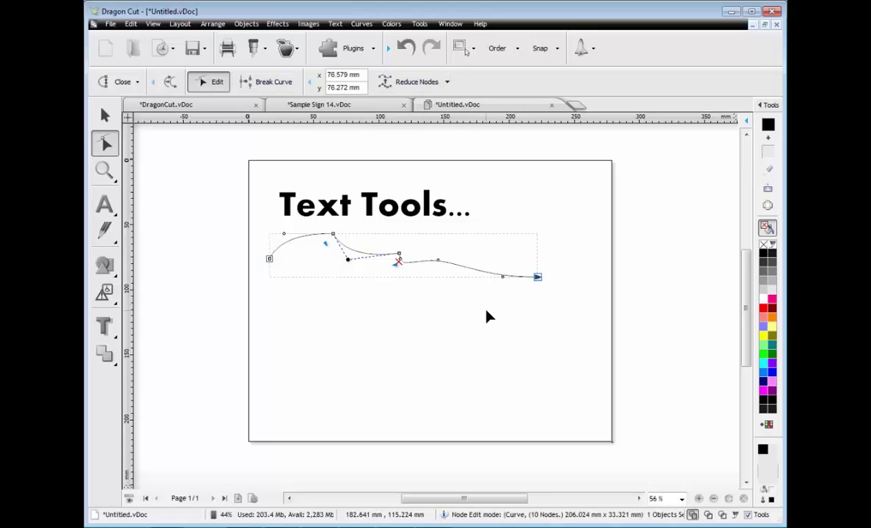
- Draw a black arrow below the wavy line, shift it up-left, and enlarge its arrowhead
click(105, 115)
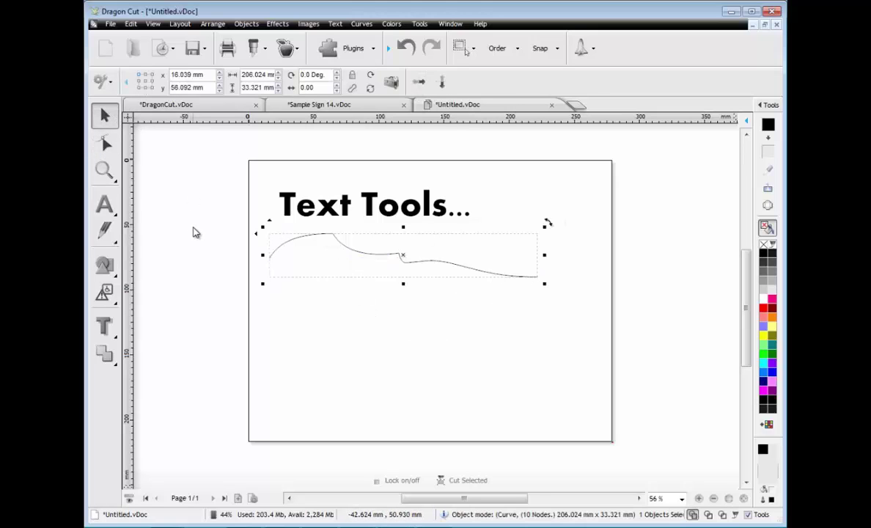
click(108, 266)
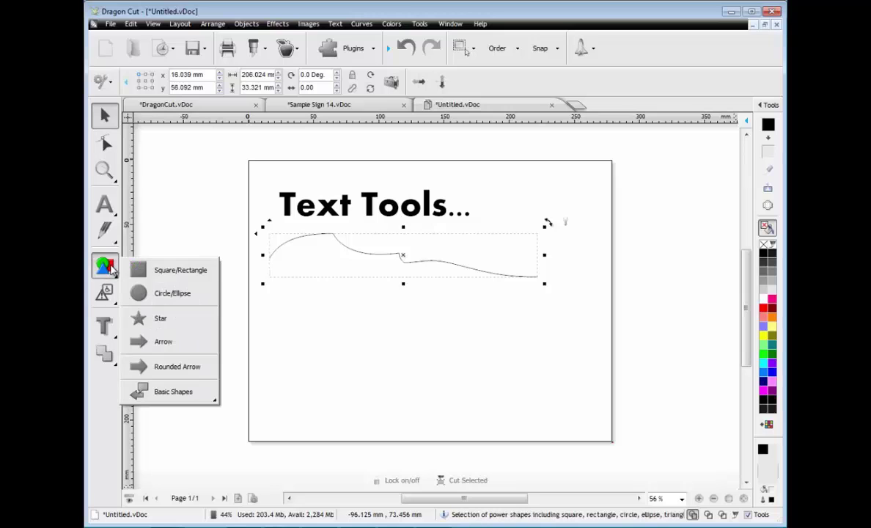
click(164, 341)
drag(342, 362, 477, 405)
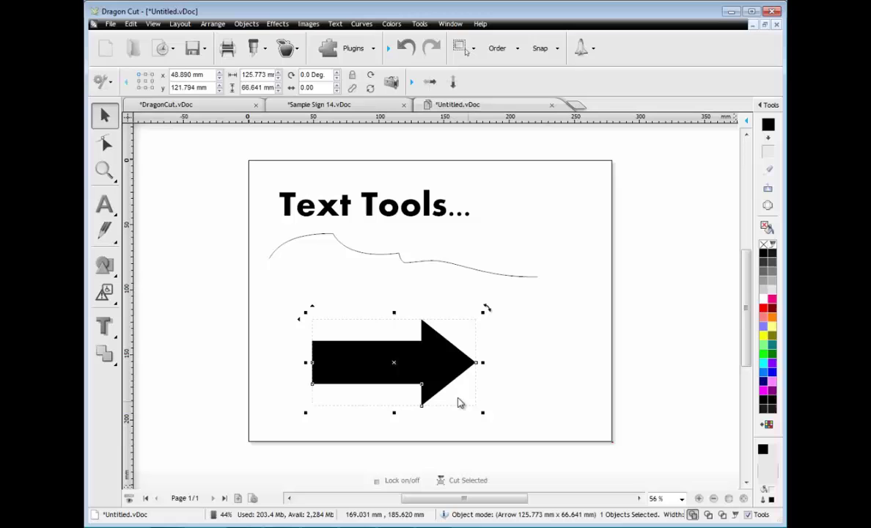
drag(407, 371, 376, 347)
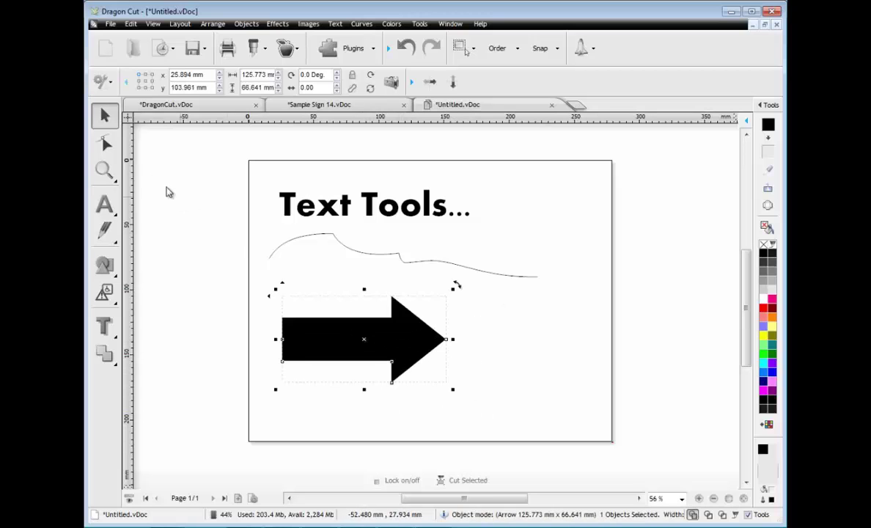
click(105, 145)
drag(395, 390, 441, 358)
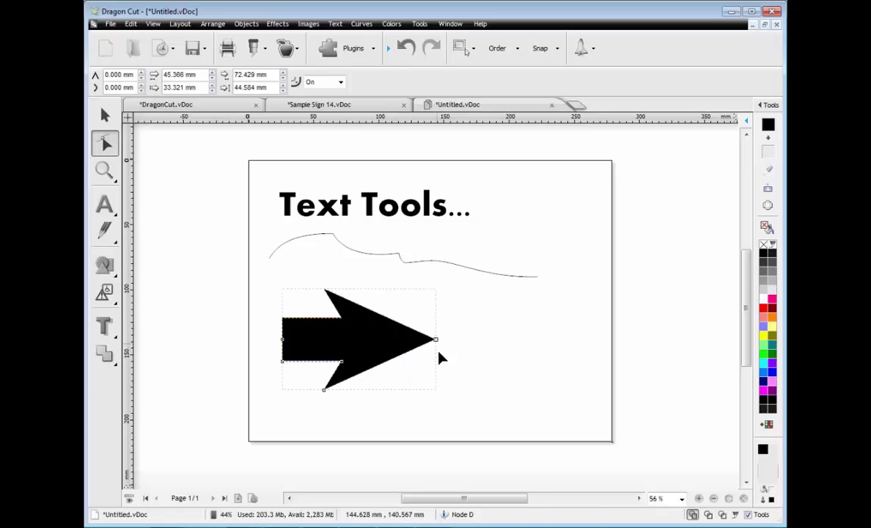
click(104, 115)
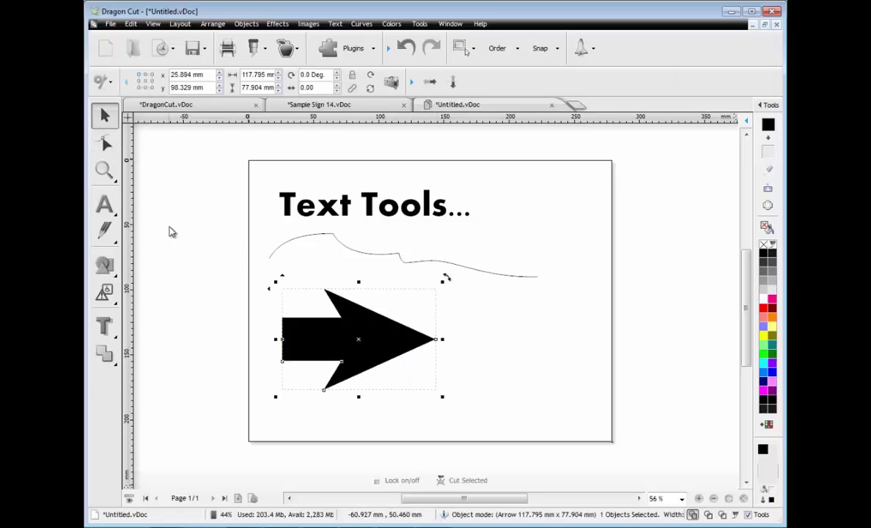
- Start another blank document with page size Sign Blank 09M
click(575, 105)
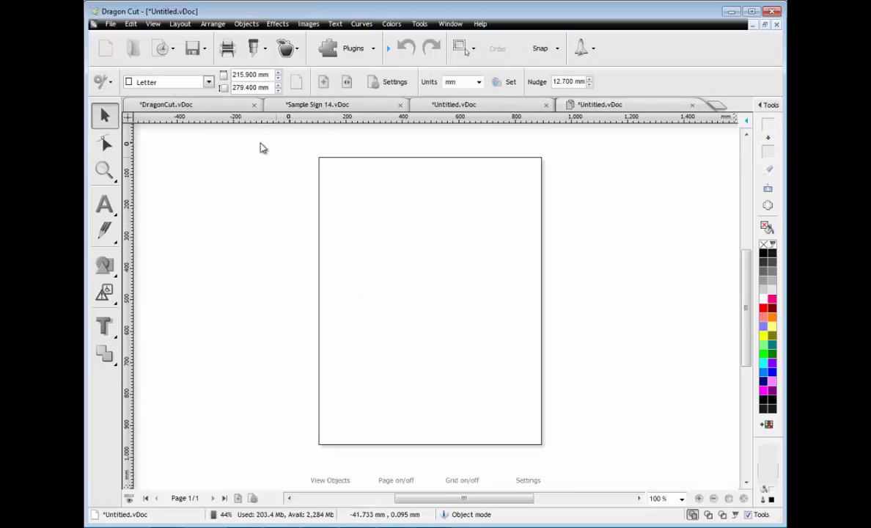
click(209, 82)
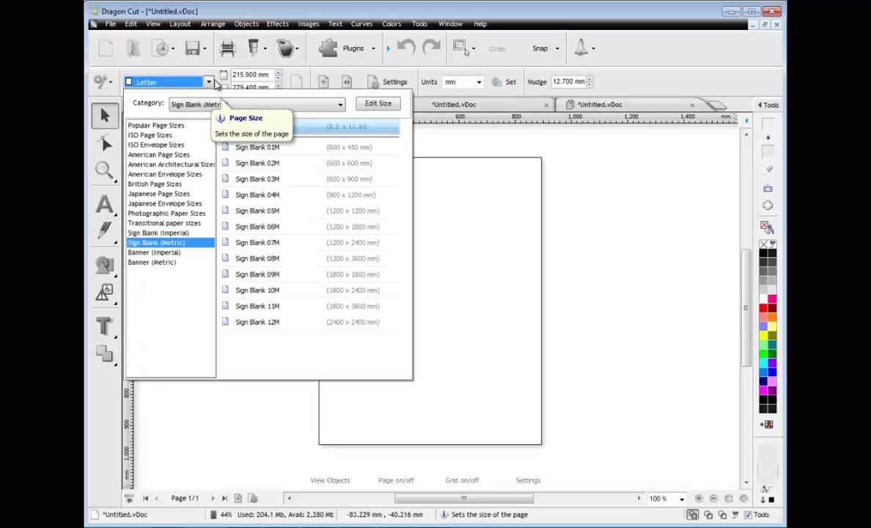
click(267, 274)
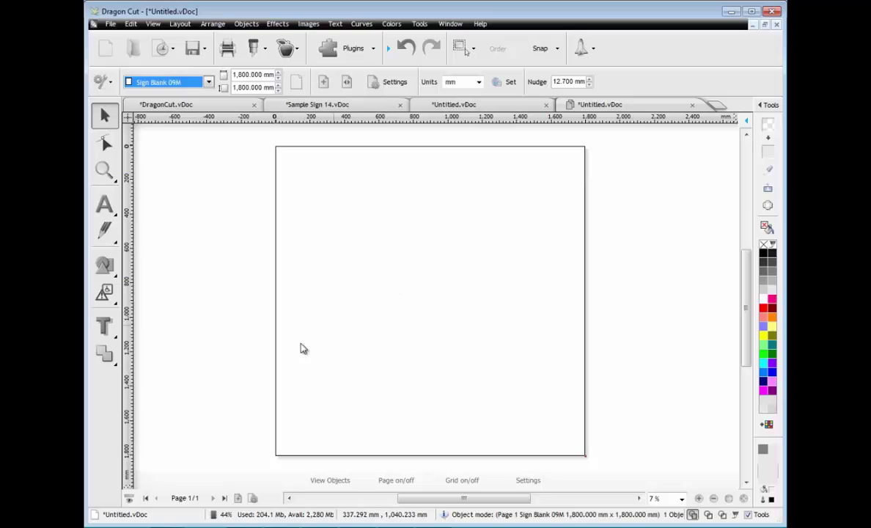
- Browse the vector clipart library's Clipart, Cafe, Food and Signs general categories to the cutlery sign
click(104, 294)
click(169, 297)
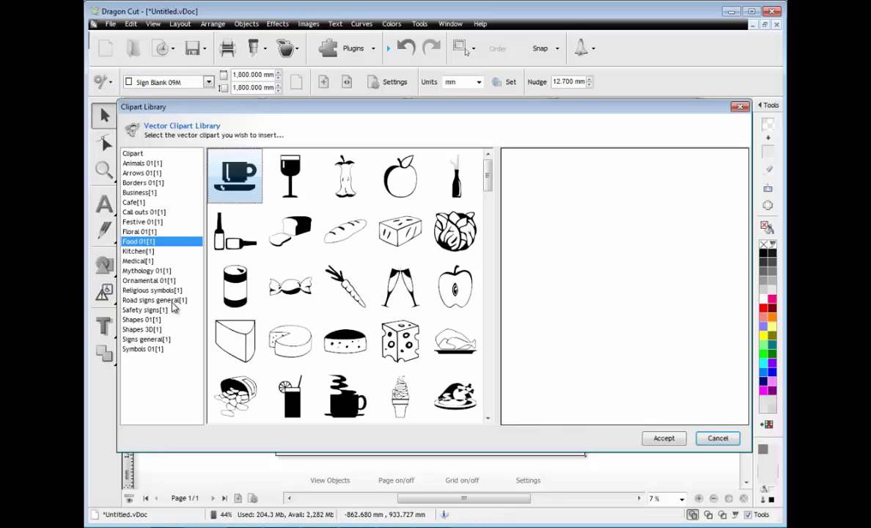
click(167, 155)
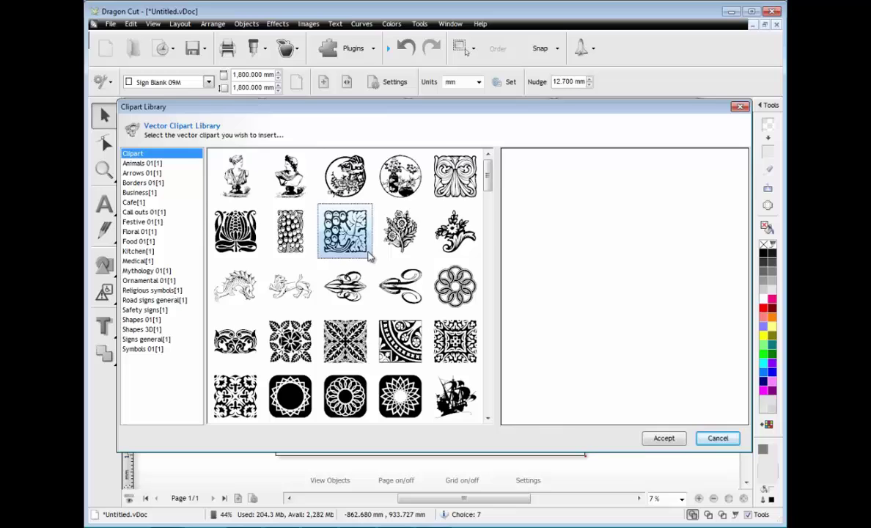
click(454, 232)
click(383, 324)
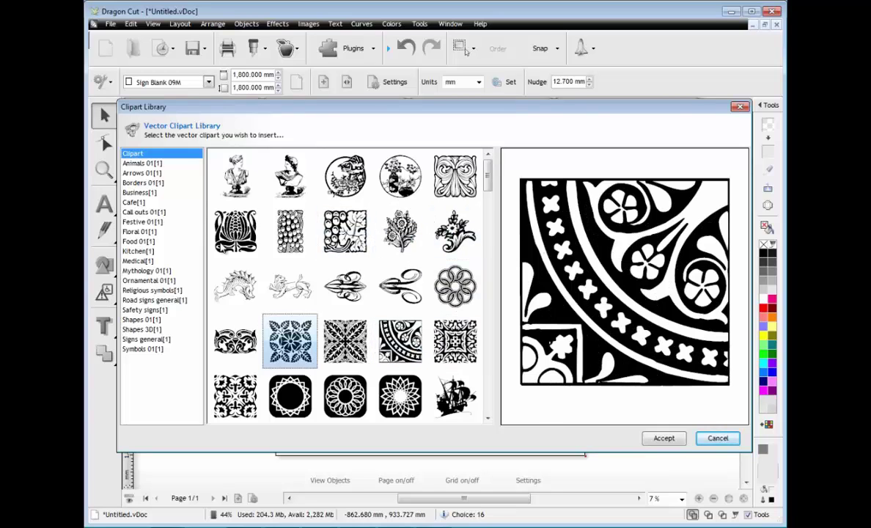
click(135, 203)
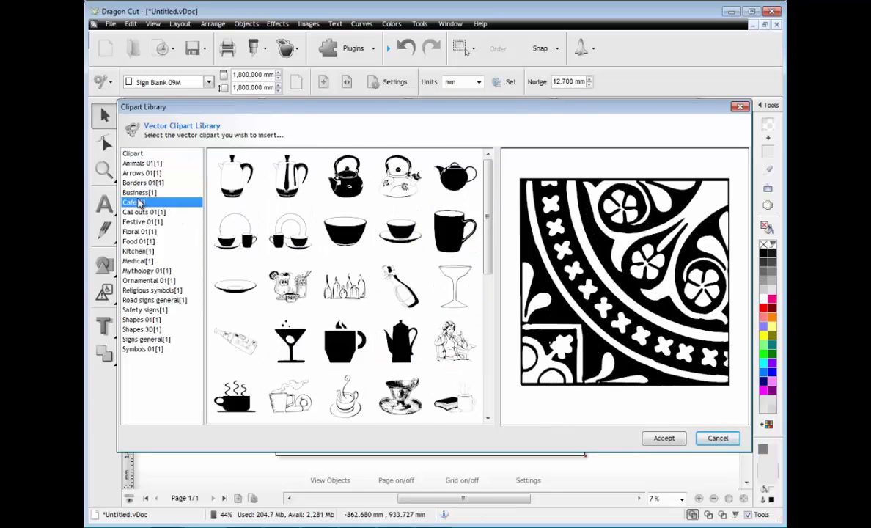
click(140, 241)
click(144, 339)
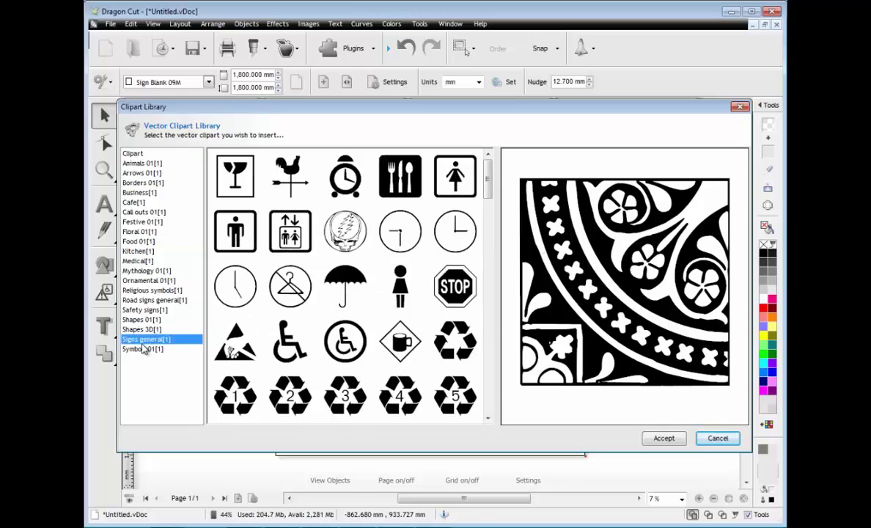
click(292, 396)
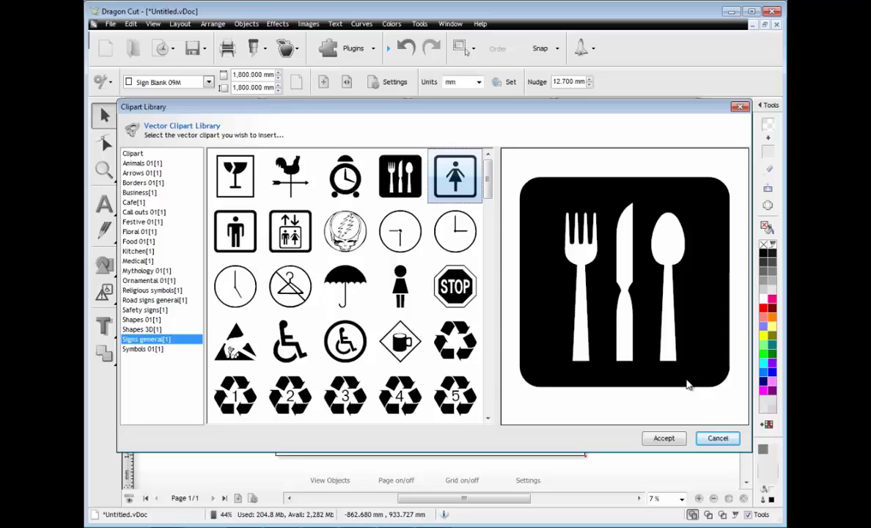
- Place the fork, knife and spoon sign near the page's bottom-left corner
click(664, 439)
drag(301, 416, 345, 397)
click(345, 397)
drag(333, 431, 330, 395)
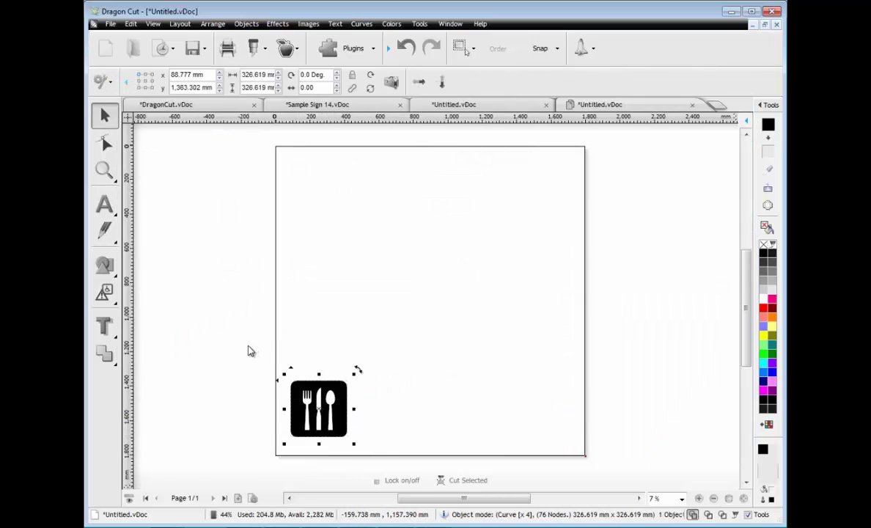
- Place the Chicago Wolves logo from the corporate logos library on the page
click(104, 292)
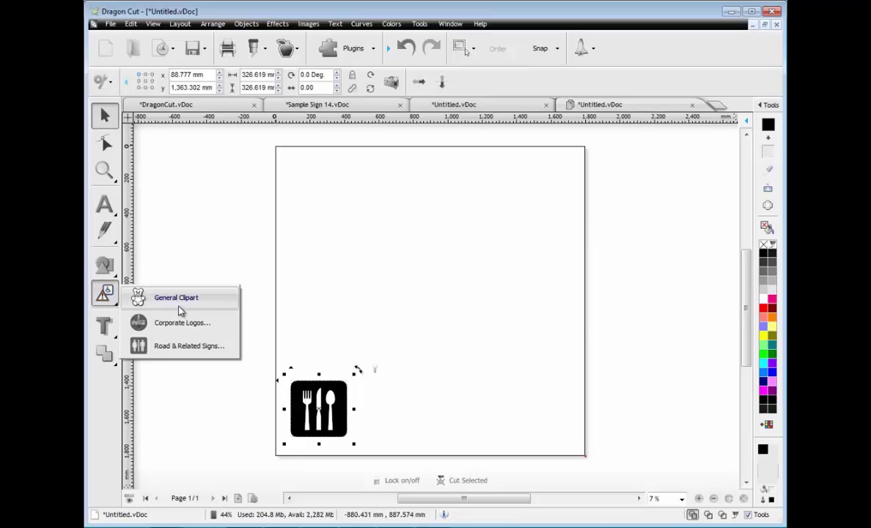
click(227, 317)
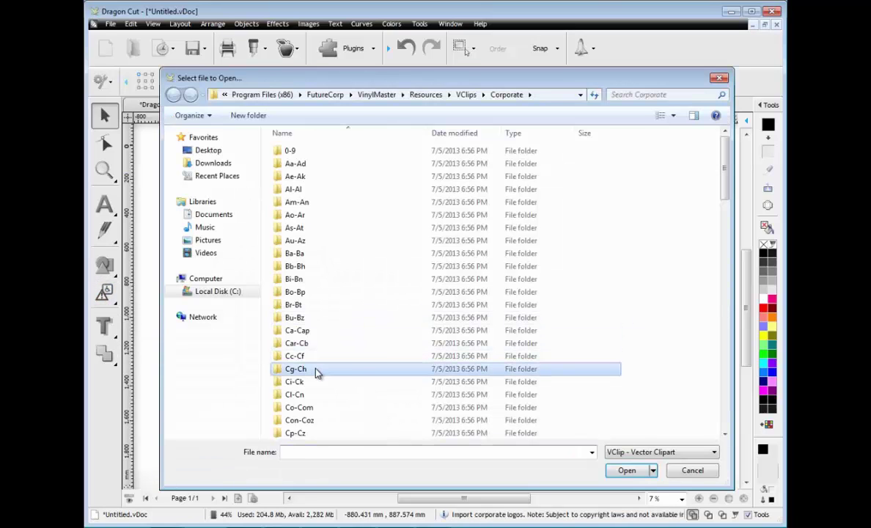
double_click(317, 370)
drag(723, 176, 721, 347)
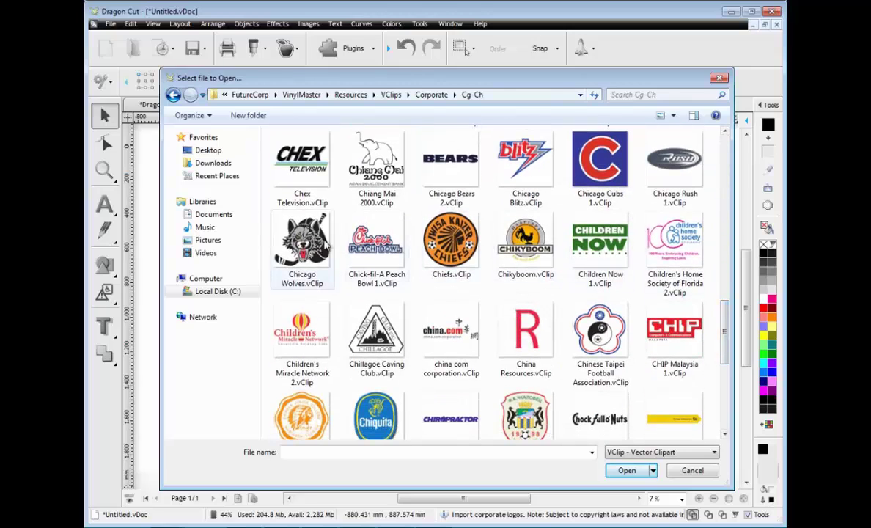
double_click(300, 229)
drag(299, 187, 442, 327)
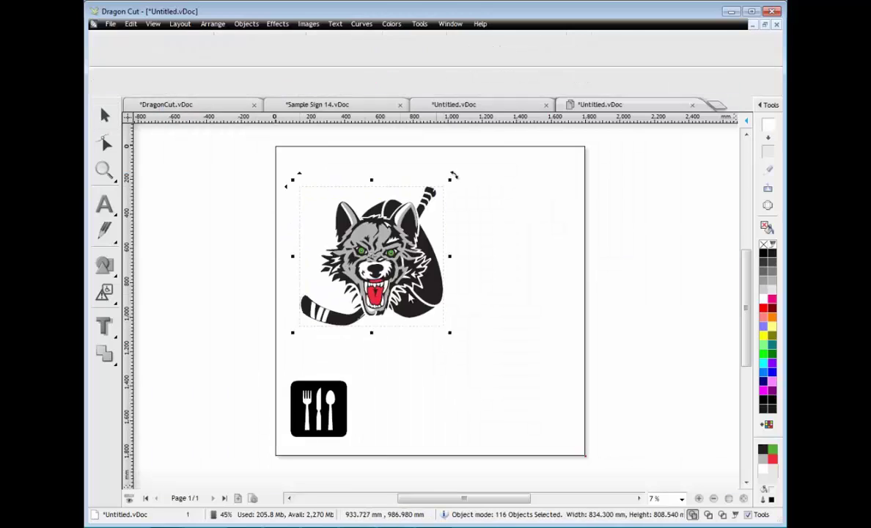
drag(398, 289, 354, 291)
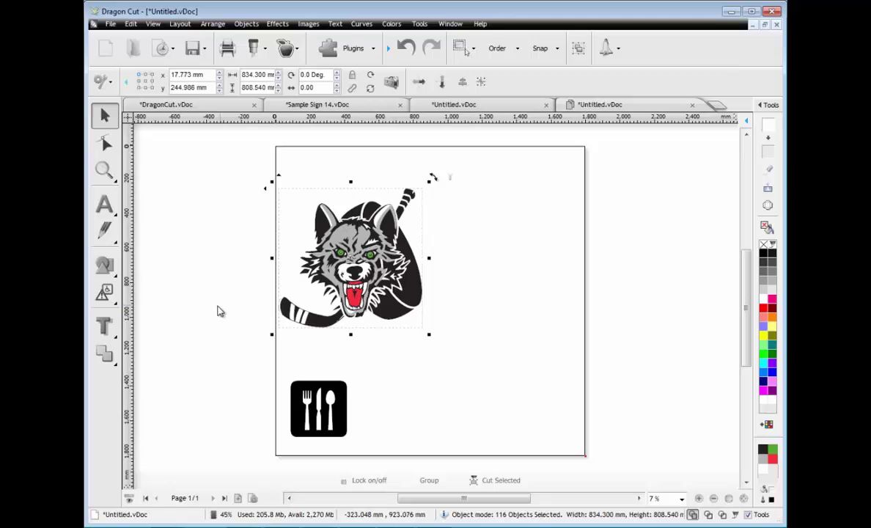
- Add the Road Signs Metric no-mopeds-or-bicycles sign on the right, then check wireframe and solid views
click(103, 292)
click(180, 344)
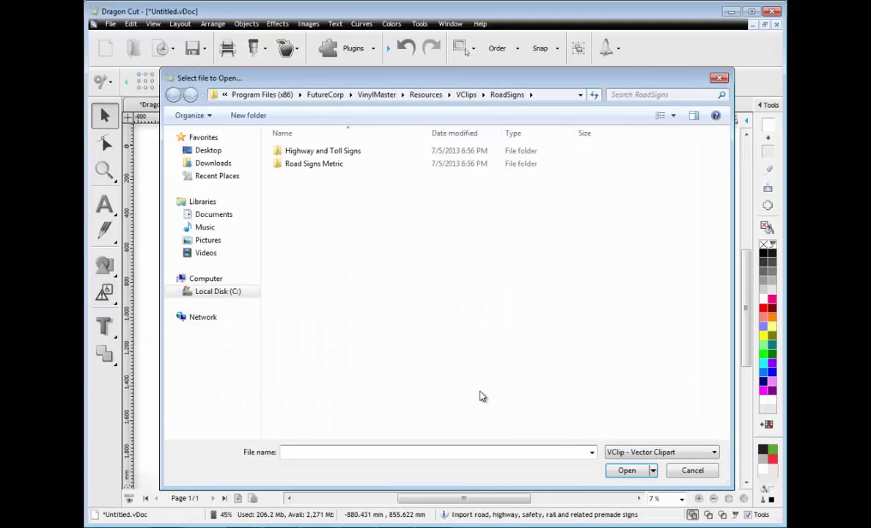
double_click(323, 164)
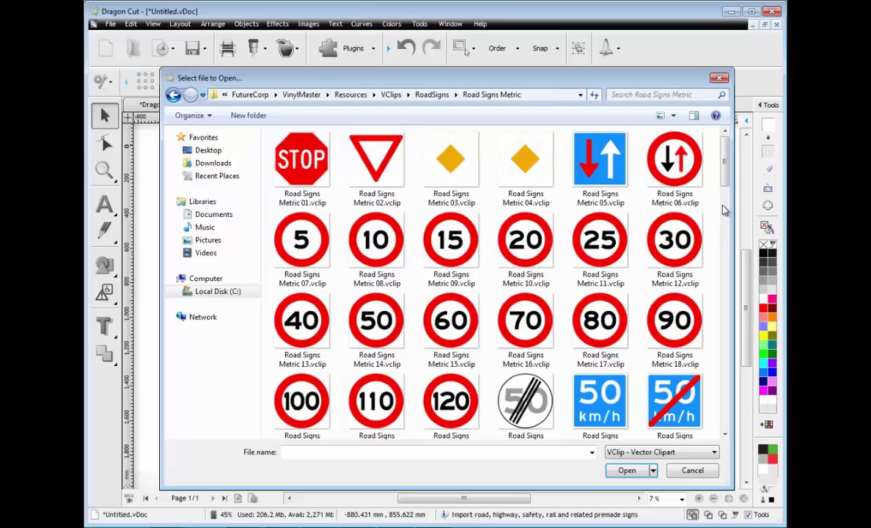
drag(725, 185, 725, 255)
double_click(601, 236)
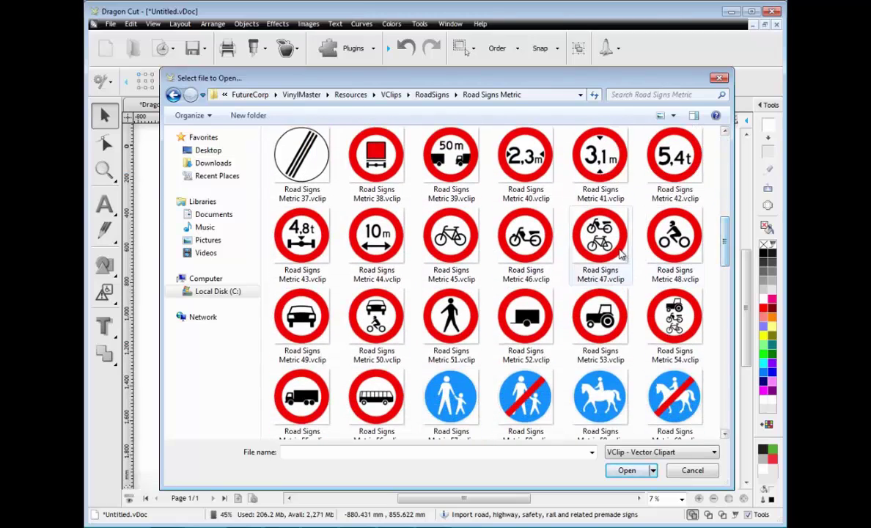
drag(446, 200, 558, 314)
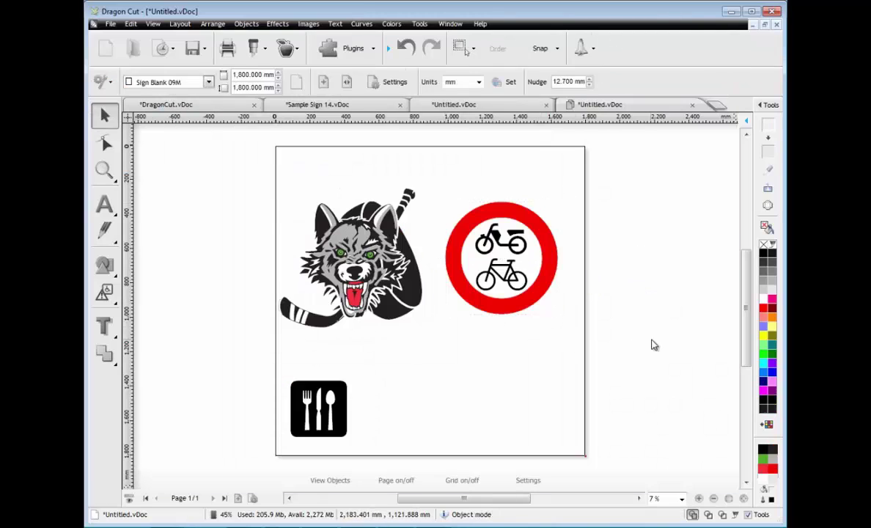
click(709, 515)
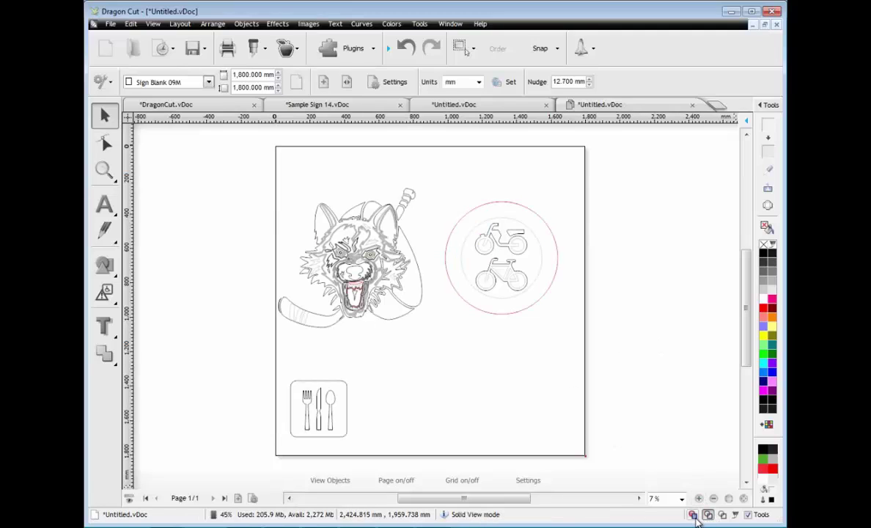
click(693, 514)
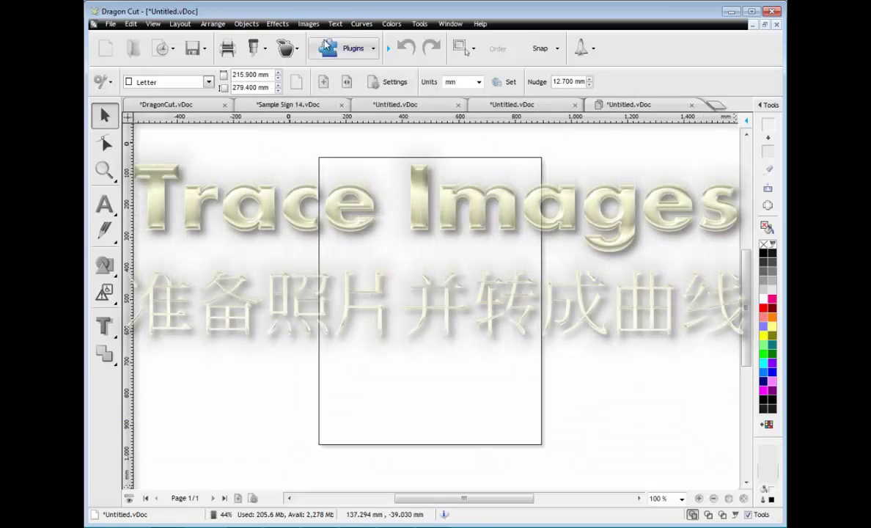
- Import the dragon picture and place it on the page
click(307, 24)
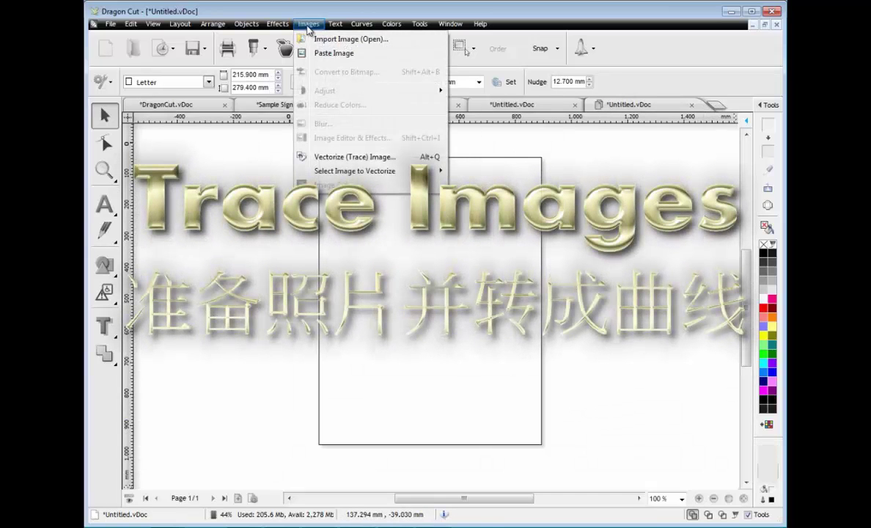
click(316, 38)
double_click(368, 180)
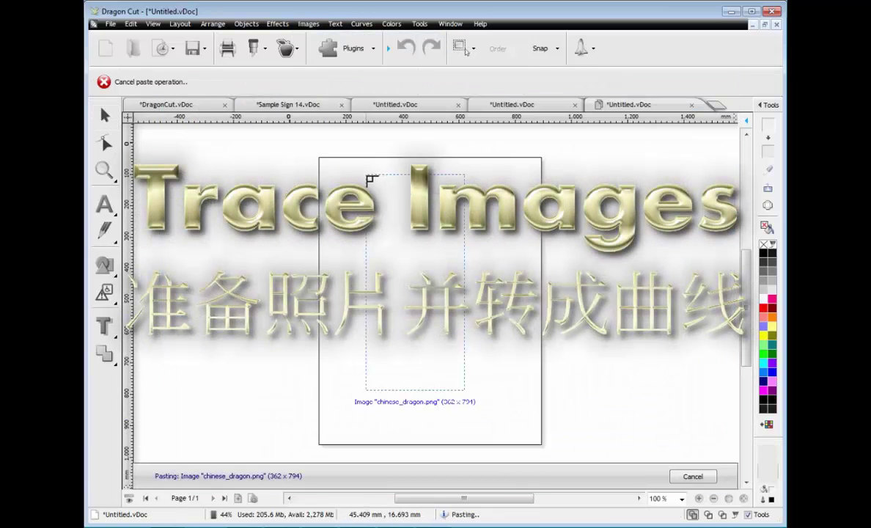
click(378, 180)
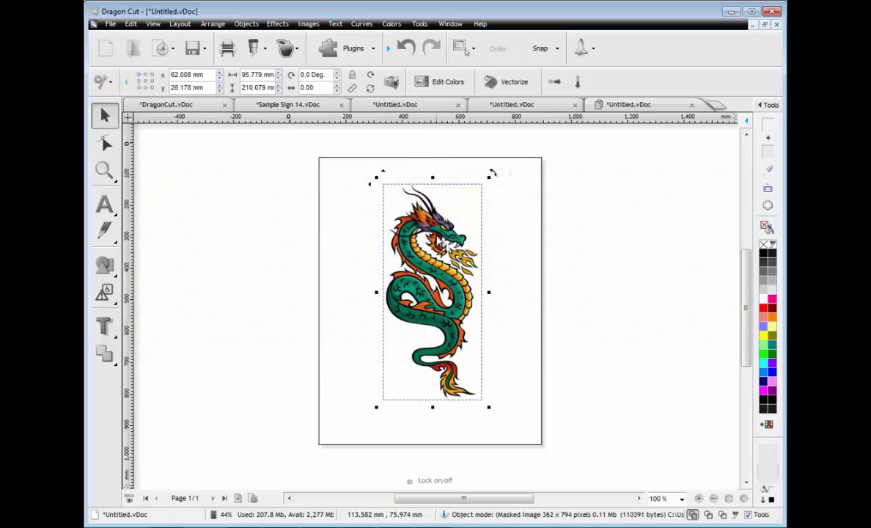
- Vectorize the dragon image with 6 trace colours and accept the result
click(515, 83)
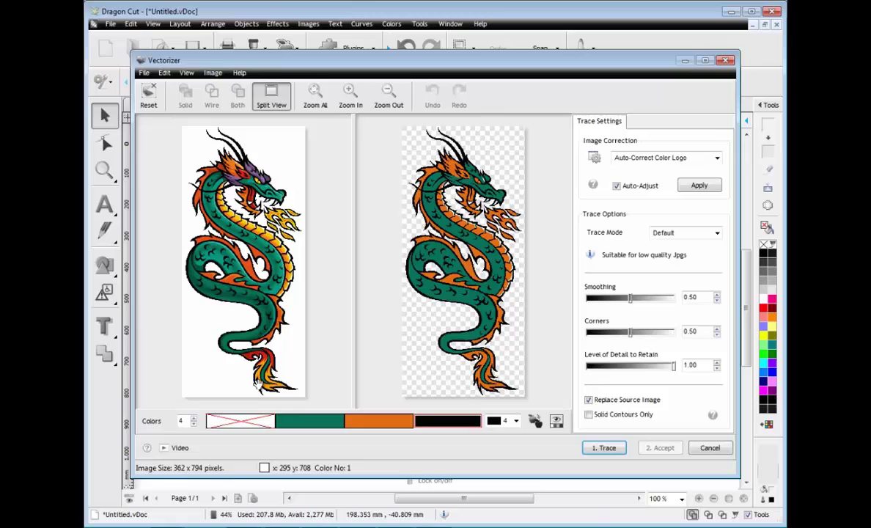
click(195, 419)
click(194, 419)
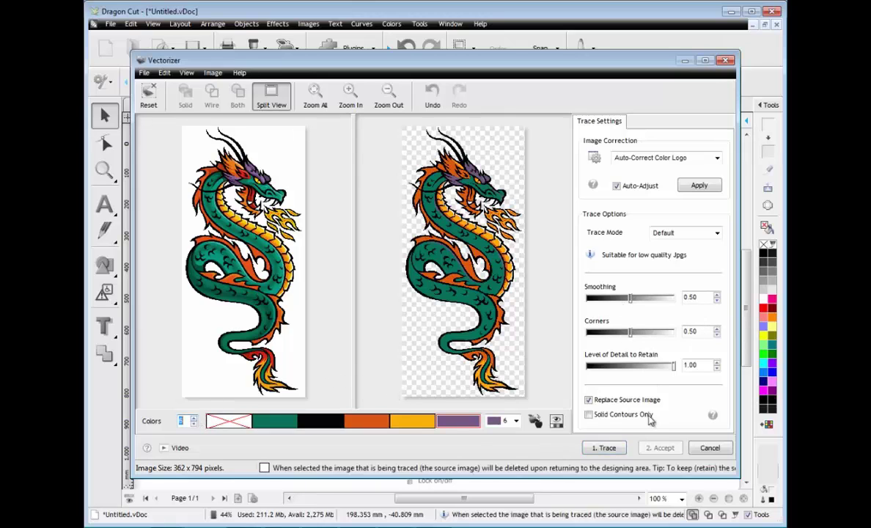
click(607, 447)
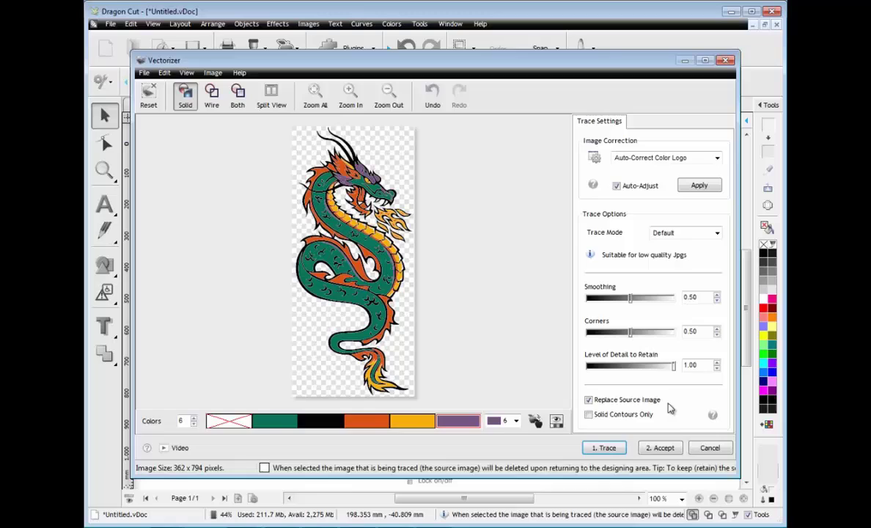
click(660, 448)
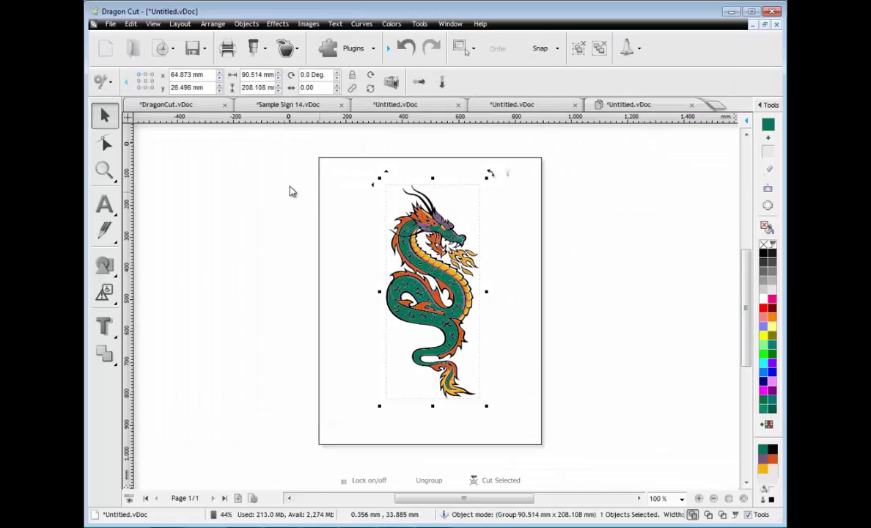
- Zoom in on the dragon's head, view it as outlines, then show recent-document thumbnails
click(104, 171)
click(169, 176)
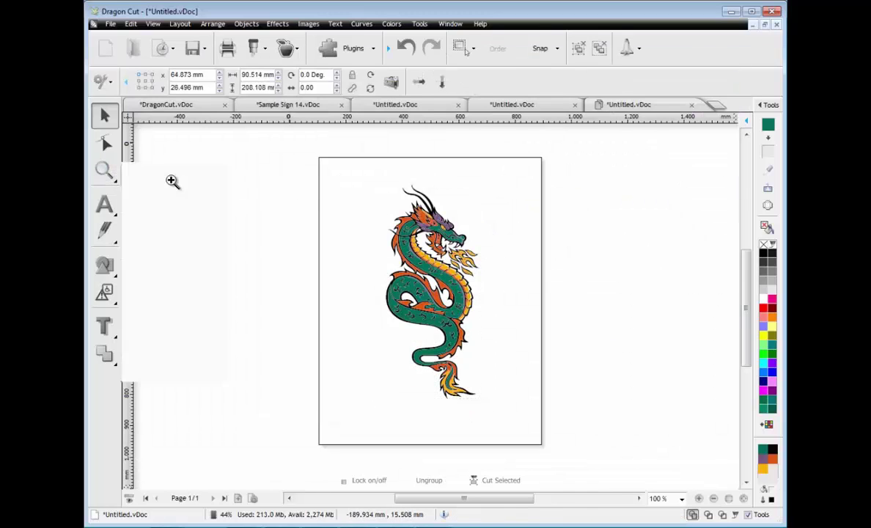
drag(379, 187, 489, 293)
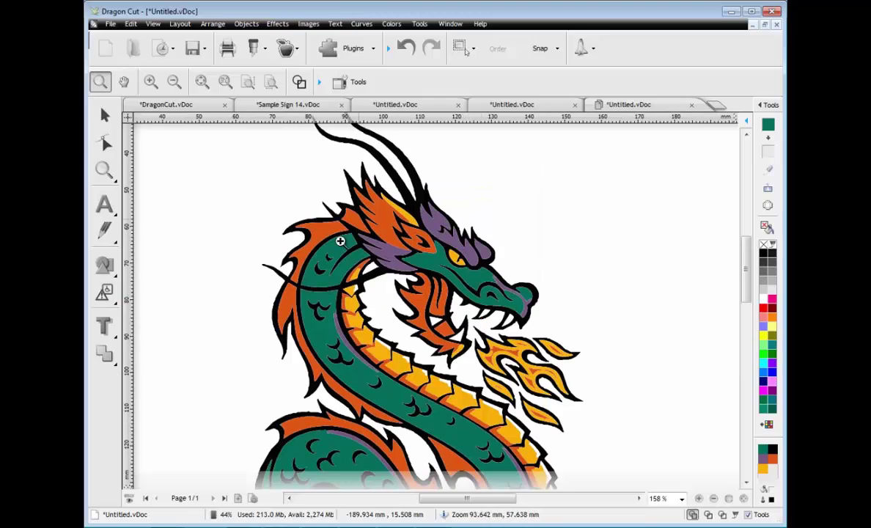
click(707, 514)
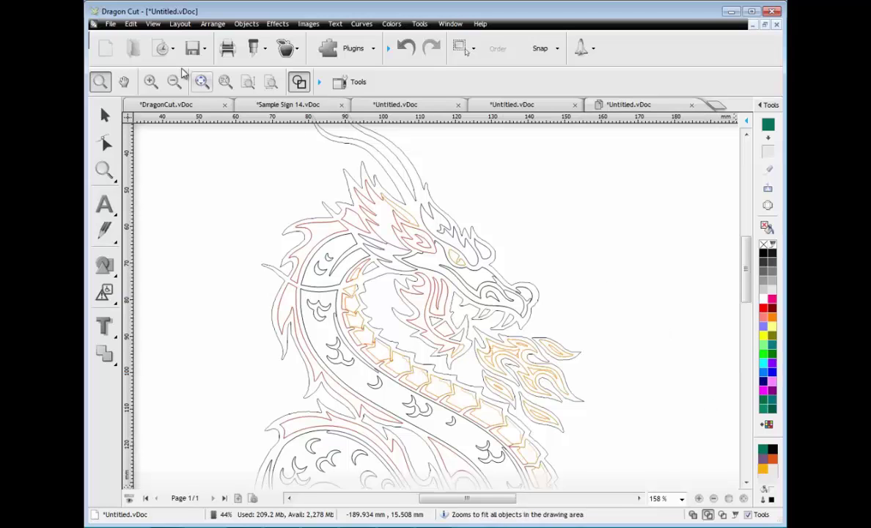
click(163, 48)
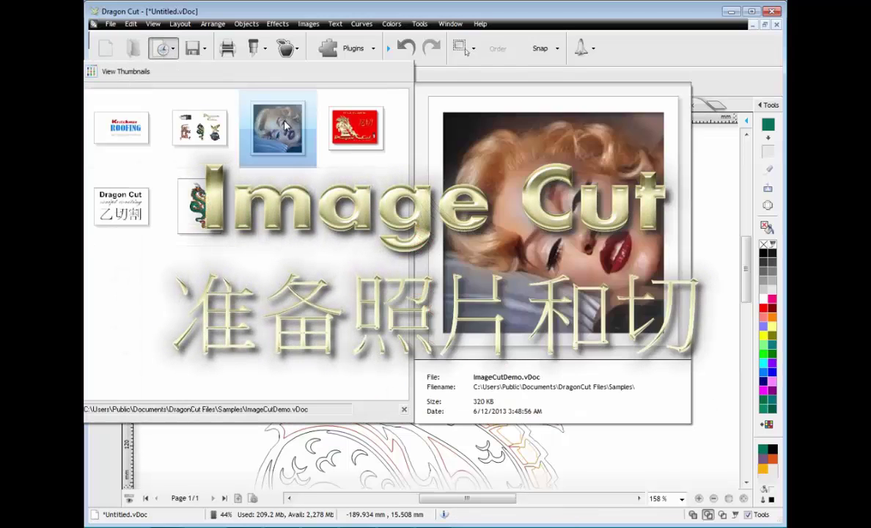
- Open ImageCutDemo and launch the Image Cut strip editor from the plugins list
click(266, 116)
click(349, 52)
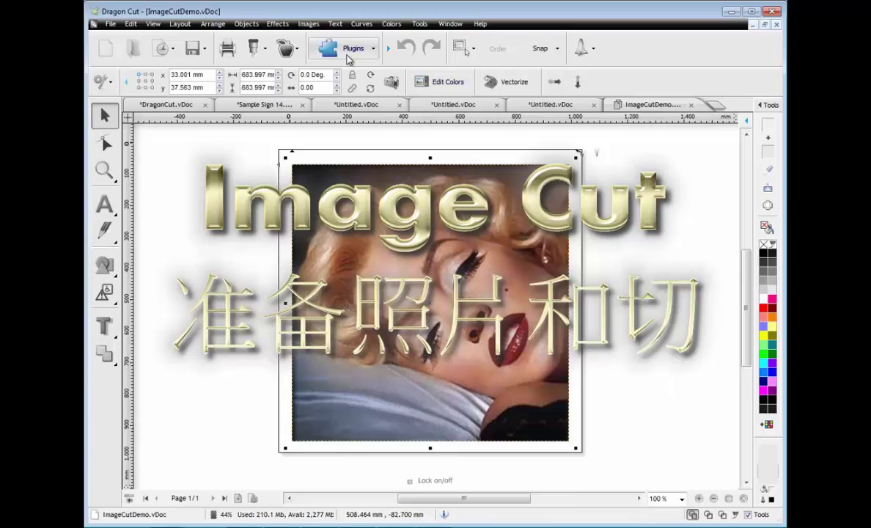
click(335, 114)
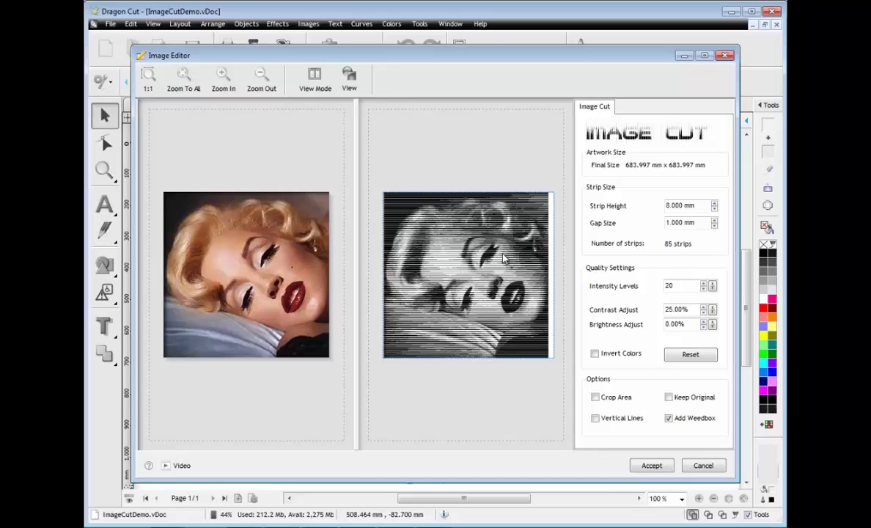
- Set strip gap to 2.000 mm and strip height to 8.500 mm, then place the image
click(714, 226)
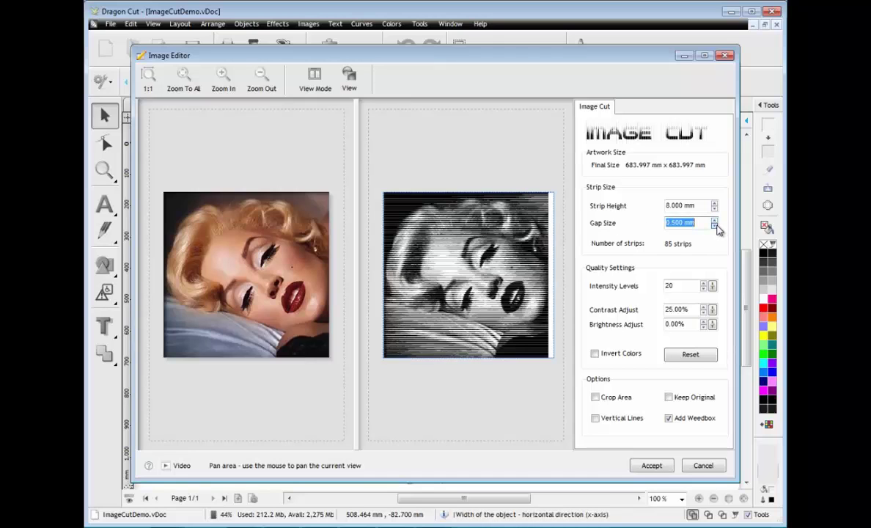
click(715, 220)
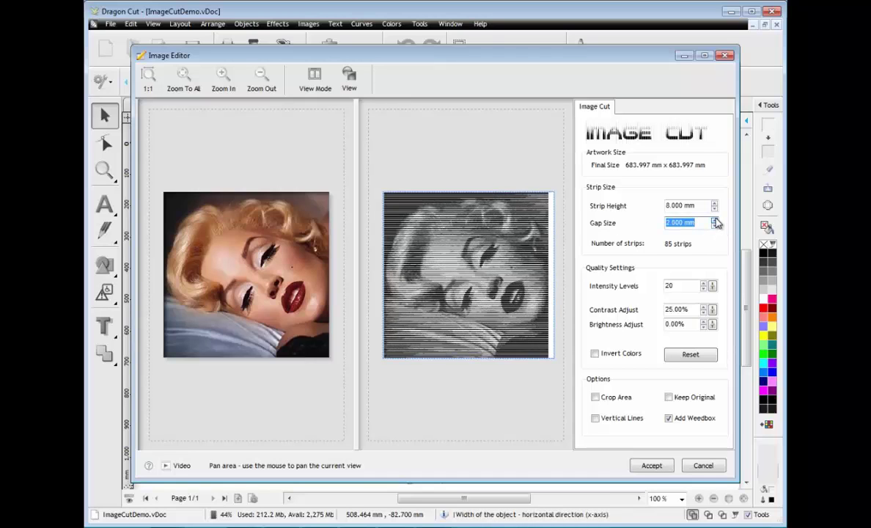
click(715, 221)
click(715, 210)
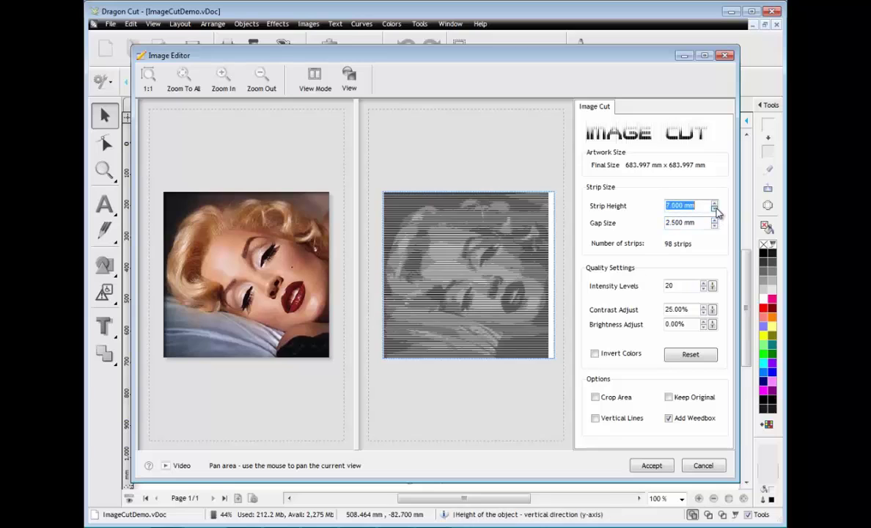
click(714, 202)
click(714, 202)
click(714, 202)
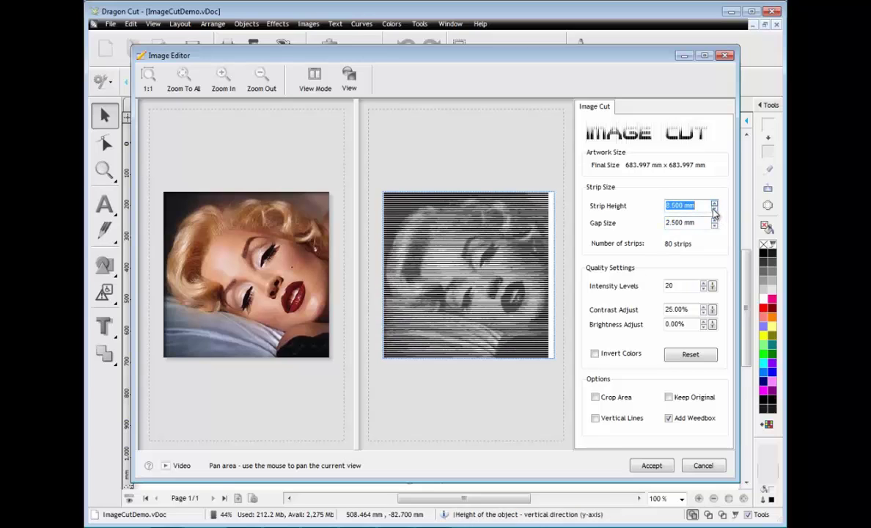
click(715, 226)
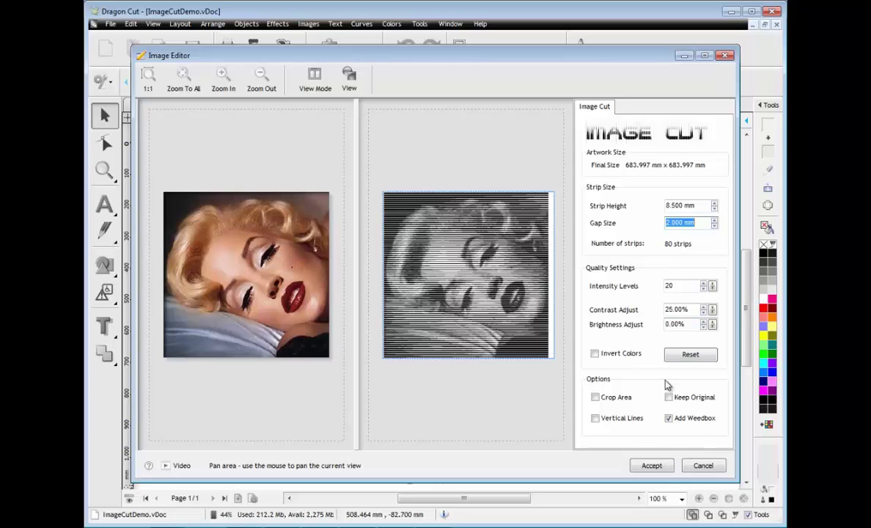
click(653, 467)
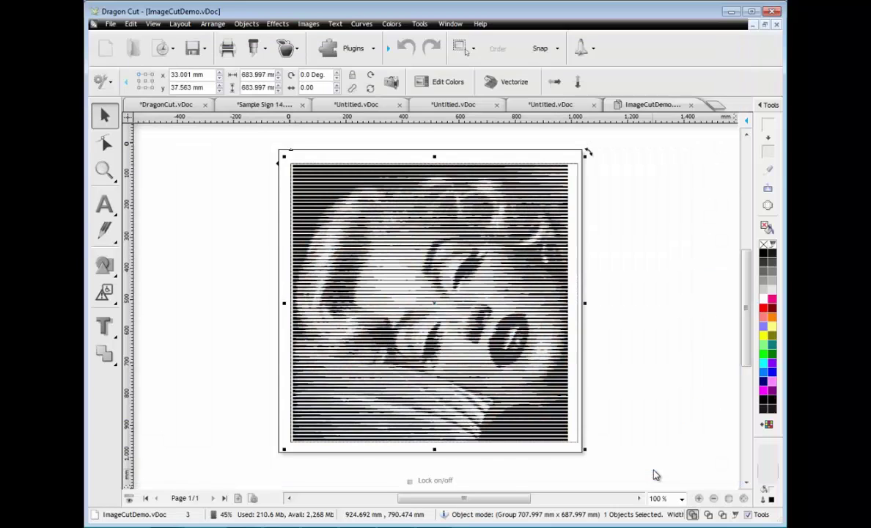
click(624, 401)
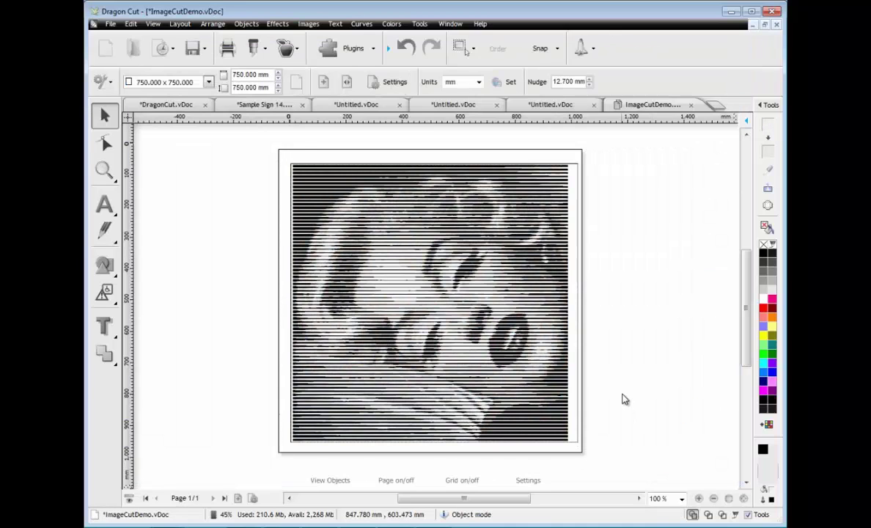
- Open Cutfile.vDoc from recent documents and bring up its Send to Cutter settings
click(165, 49)
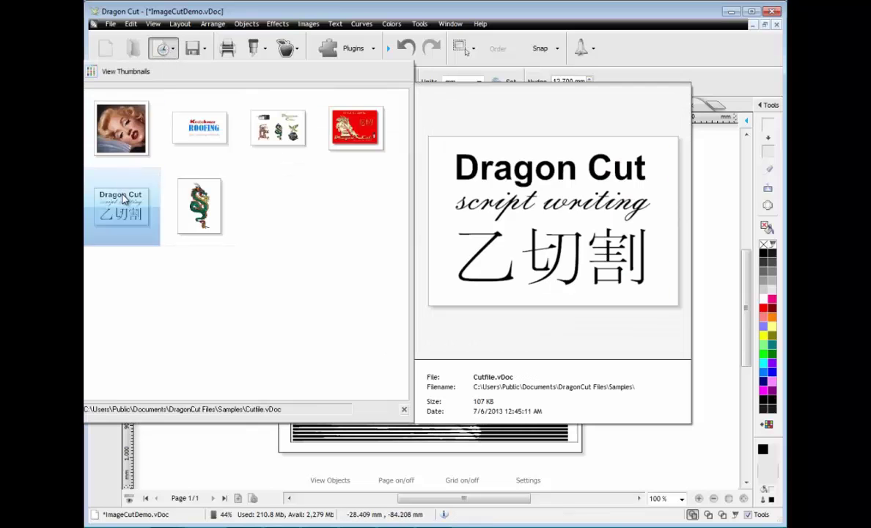
click(120, 196)
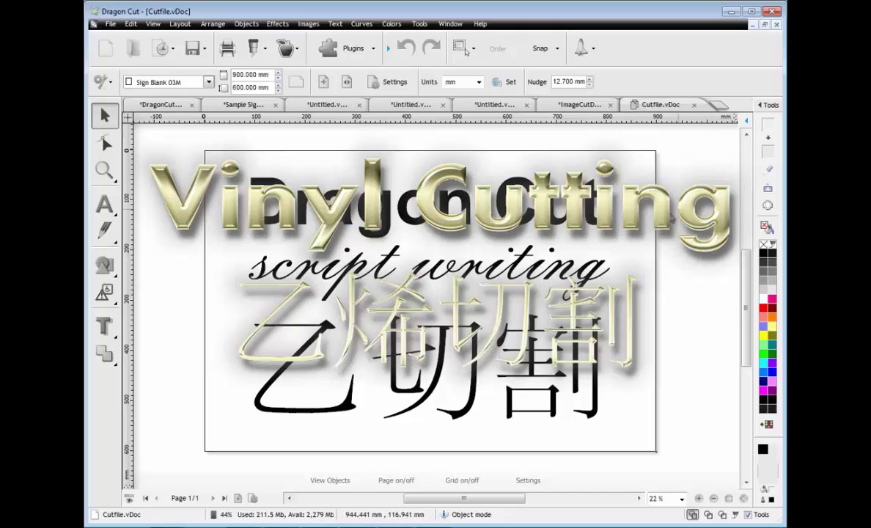
click(253, 48)
click(235, 72)
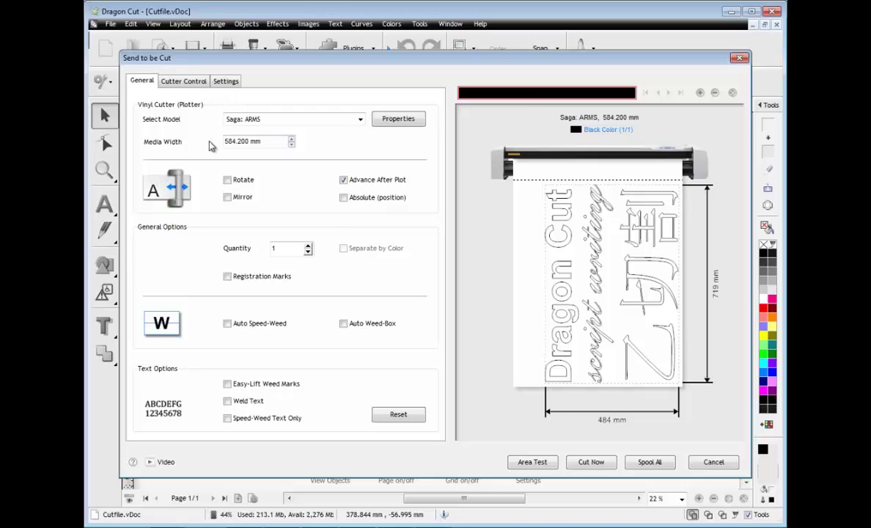
- Enable Auto Speed-Weed and Easy-Lift Weed Marks, checking the lettering in the zoomed preview
click(228, 323)
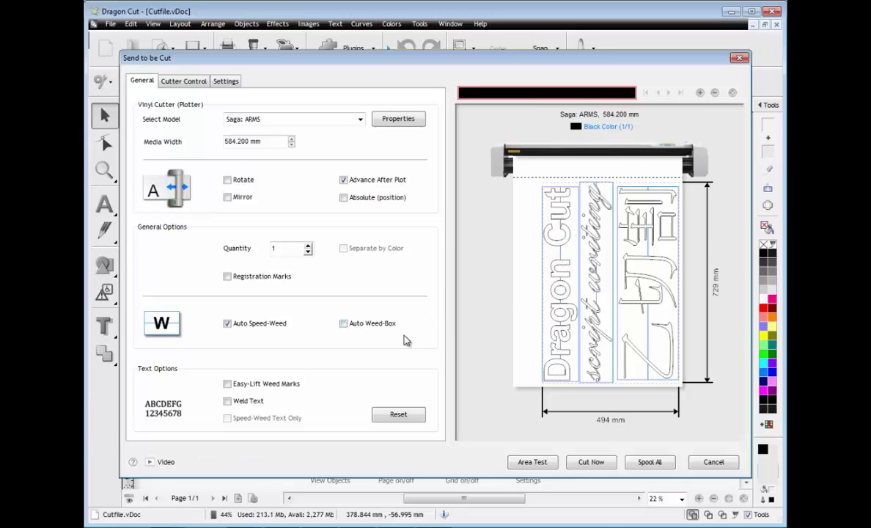
click(700, 93)
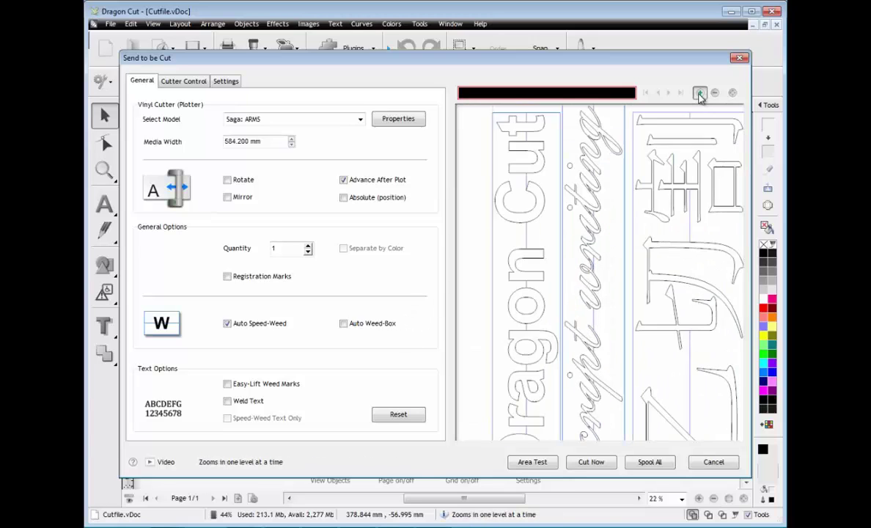
click(700, 94)
drag(612, 233, 634, 217)
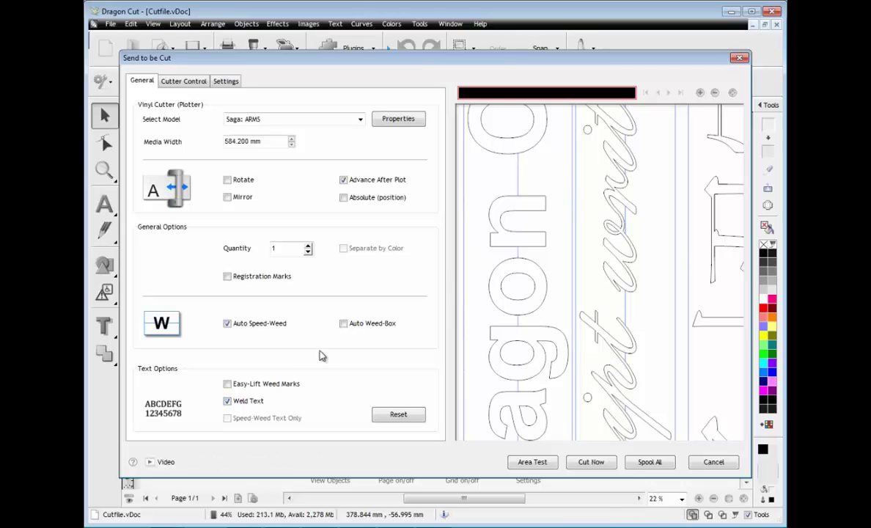
click(281, 385)
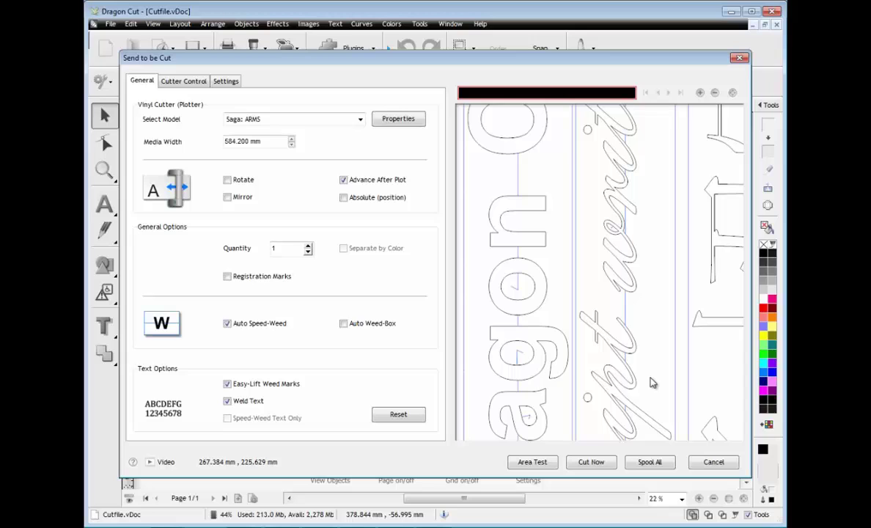
- Review the blade presets without changes, check the Settings tab, and start cutting the Cutfile job
click(179, 81)
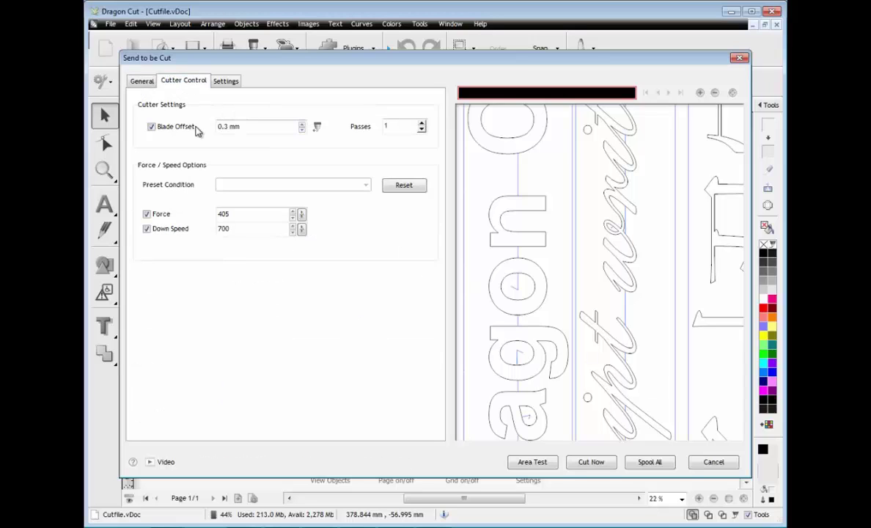
click(317, 127)
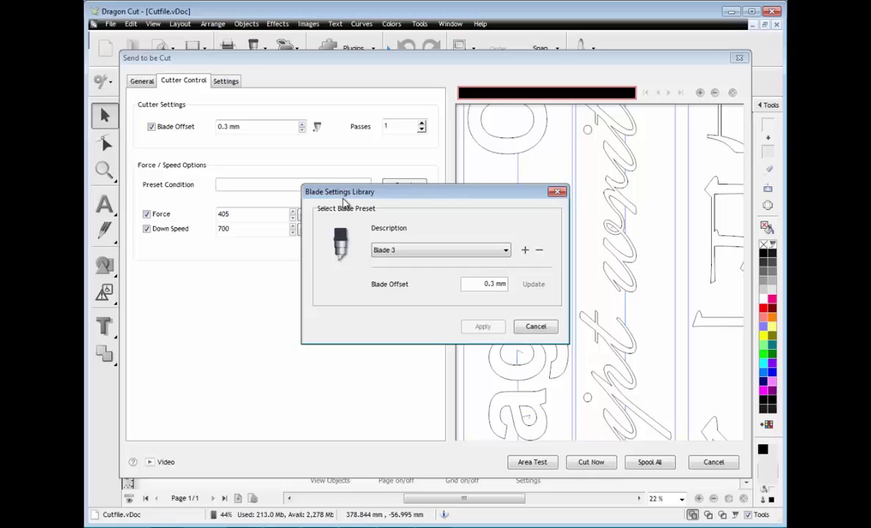
click(536, 326)
click(226, 81)
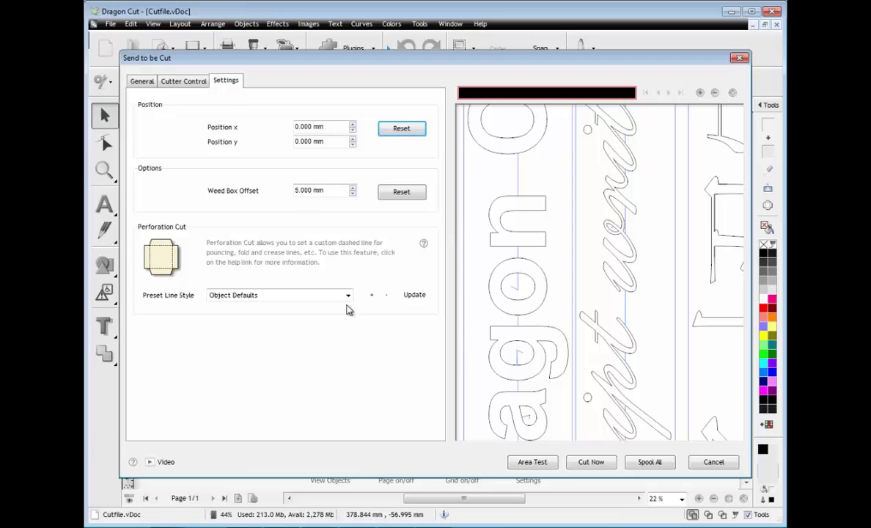
click(595, 462)
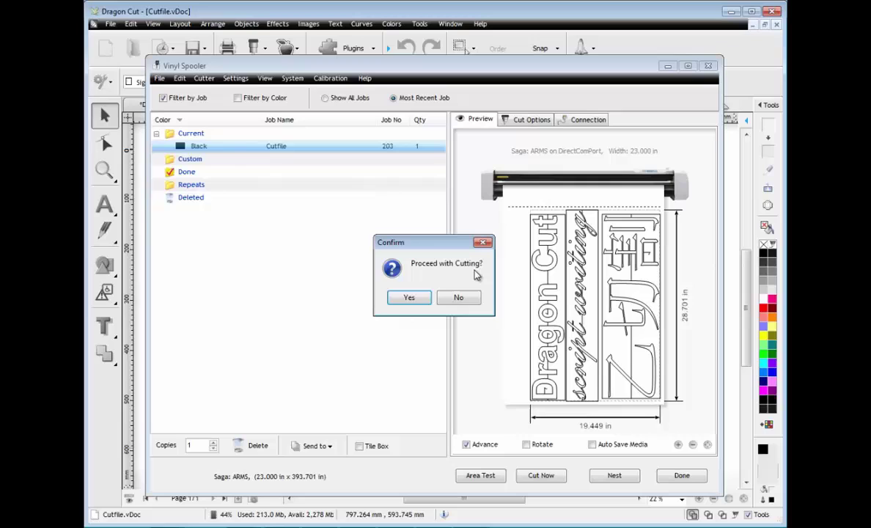
- Confirm proceeding with the Cutfile cut and close the Vinyl Spooler
click(409, 297)
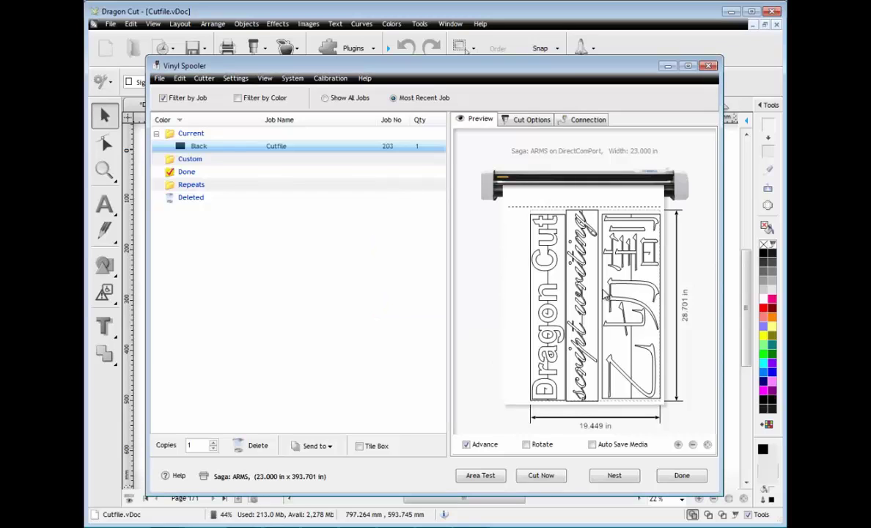
click(666, 66)
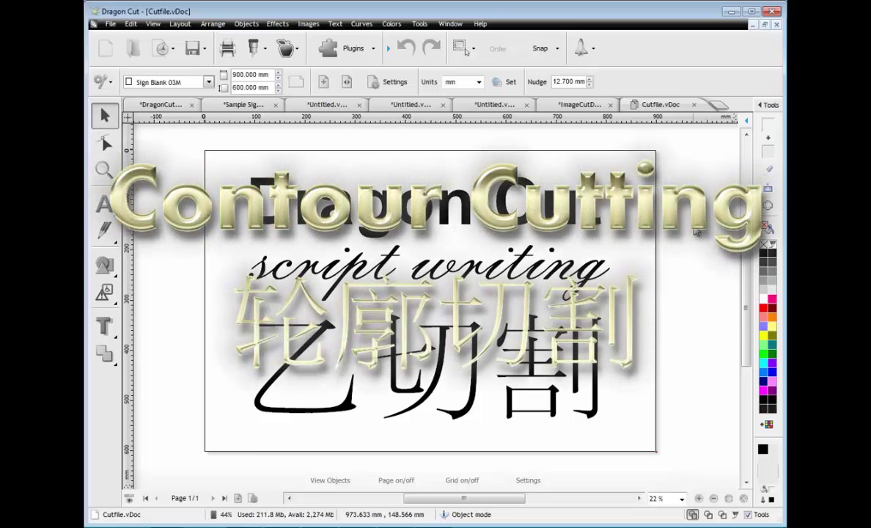
- Open Contour Cut Demo.vDoc from recent documents and launch the Contour Cut Wizard
click(164, 49)
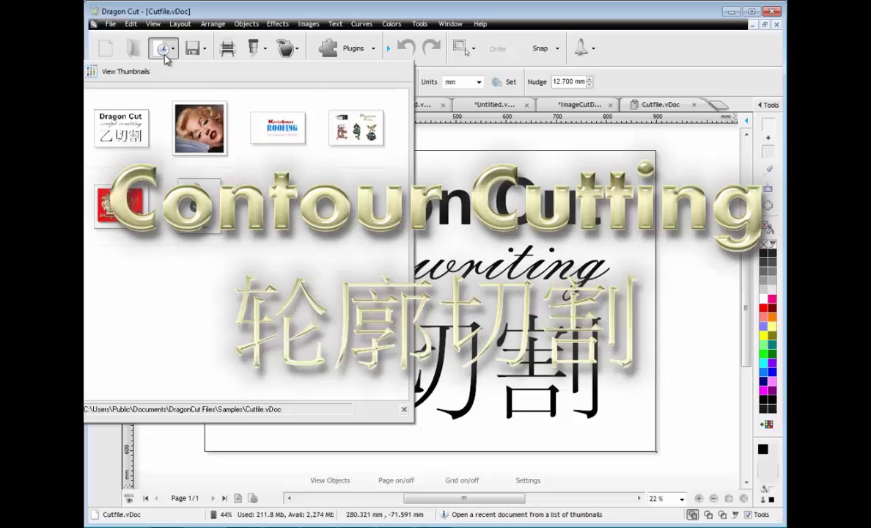
mouse_move(354, 106)
click(355, 122)
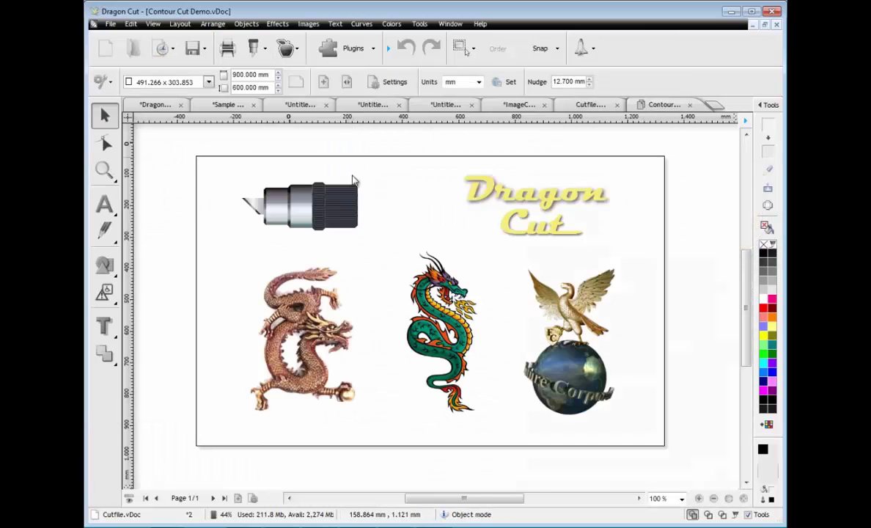
click(284, 53)
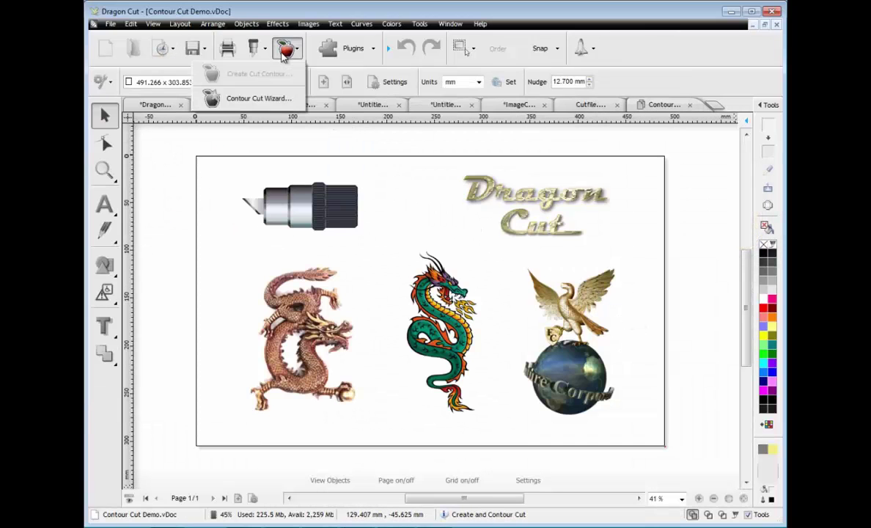
click(246, 100)
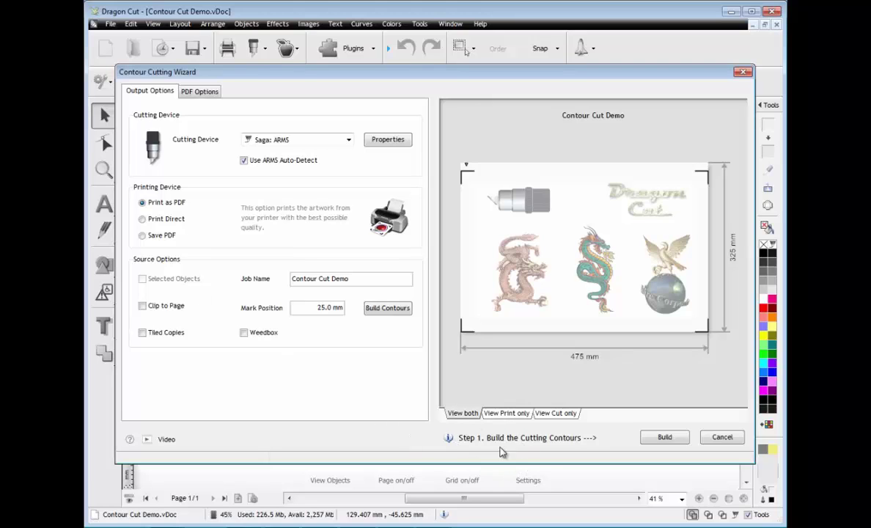
- Build contours including auto-traced image outlines with a 2.500 mm contour offset
click(662, 438)
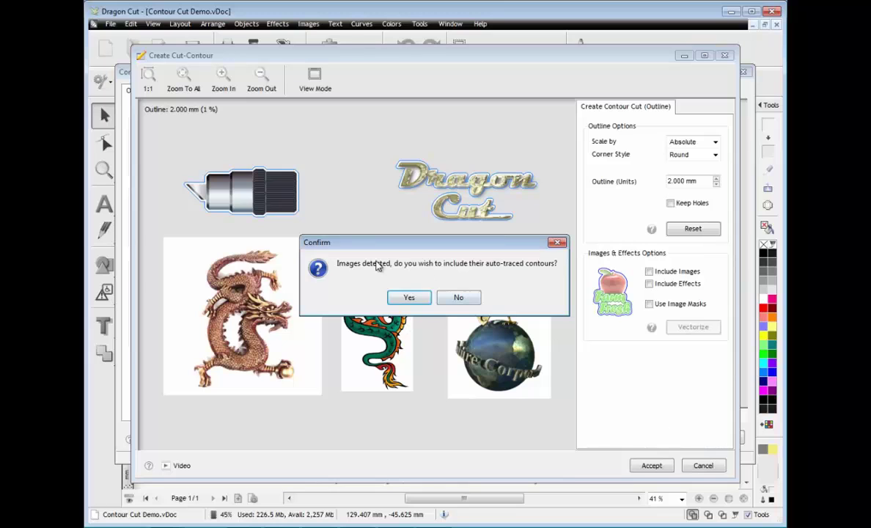
click(414, 298)
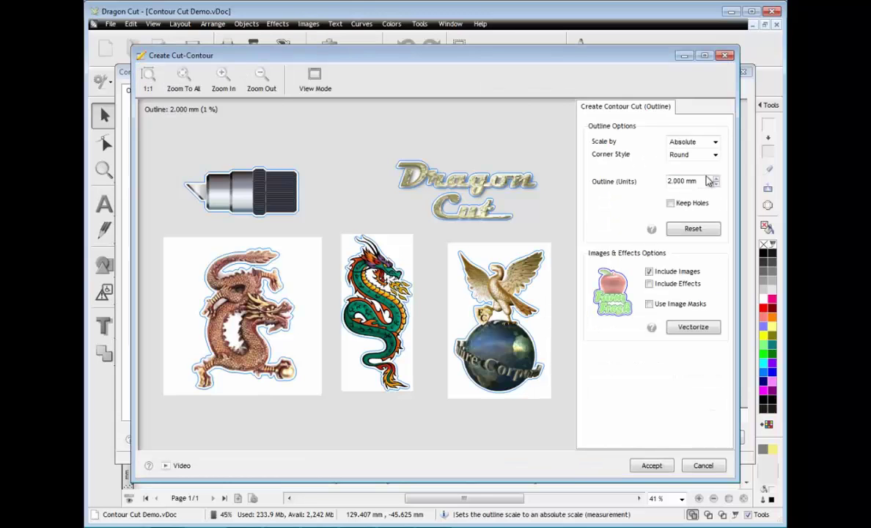
click(717, 180)
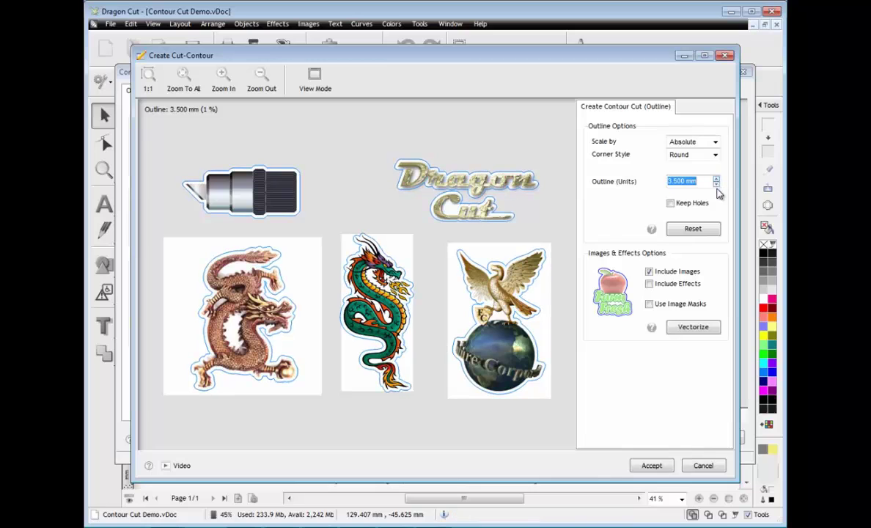
click(716, 184)
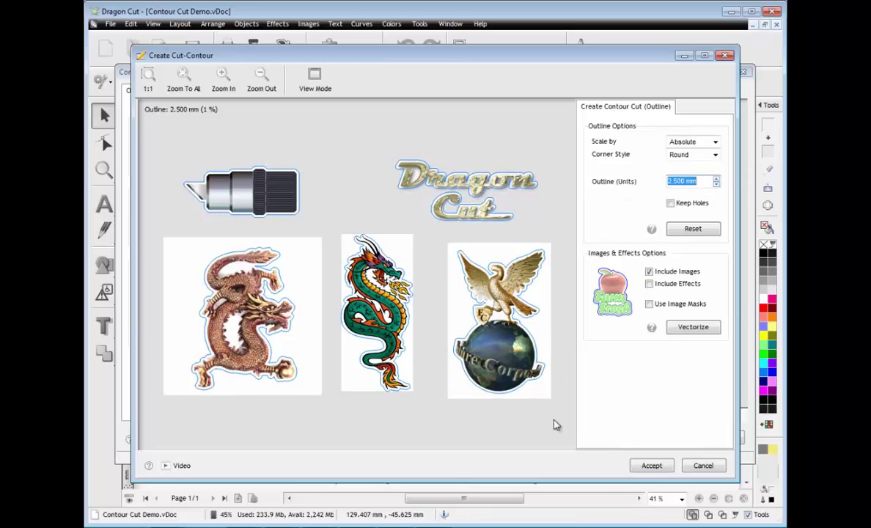
click(650, 466)
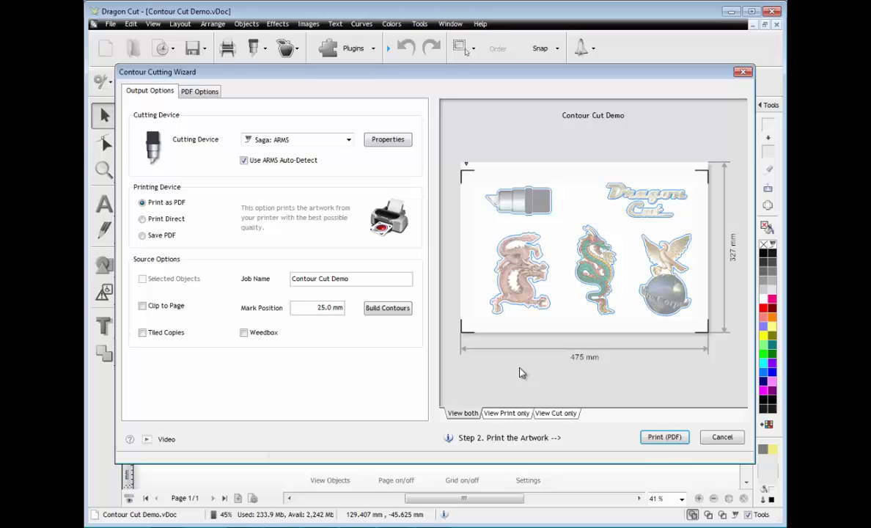
- Preview print and cut lines together, then send the artwork to print as PDF
click(516, 414)
click(554, 415)
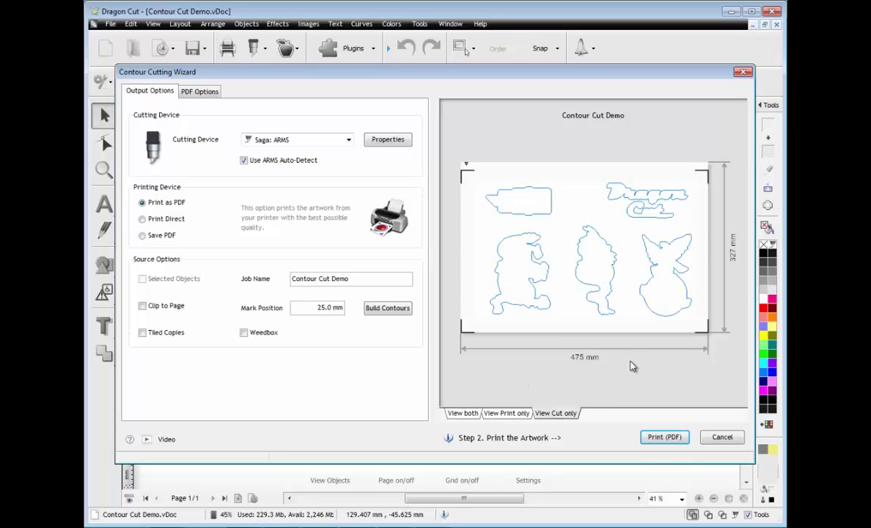
click(463, 413)
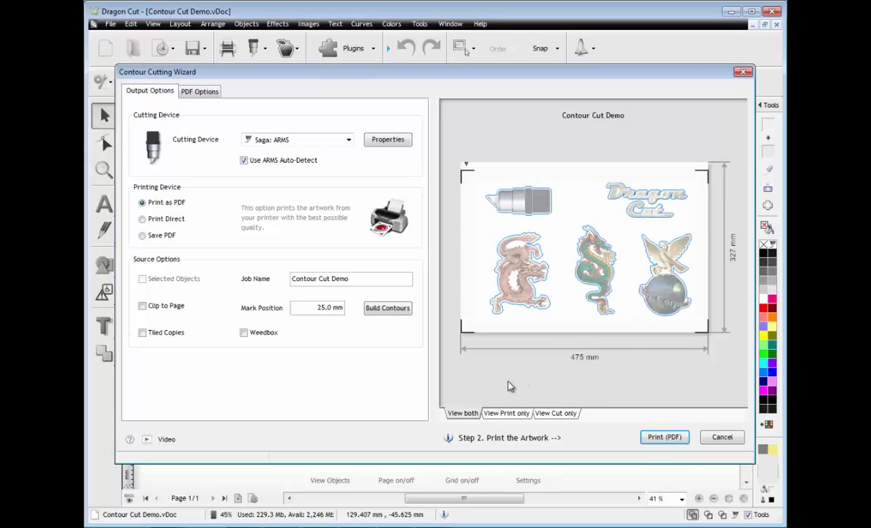
click(660, 437)
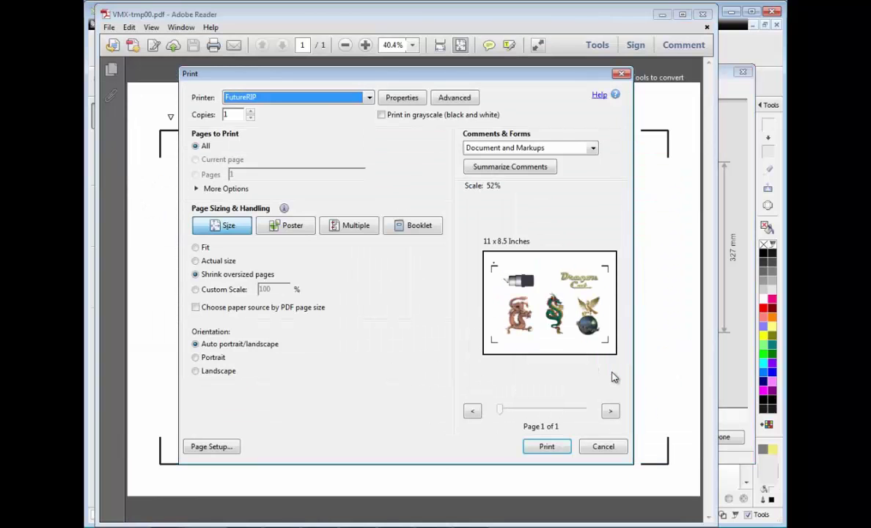
- Print the contour artwork PDF to FutureRIP from Adobe Reader
click(561, 454)
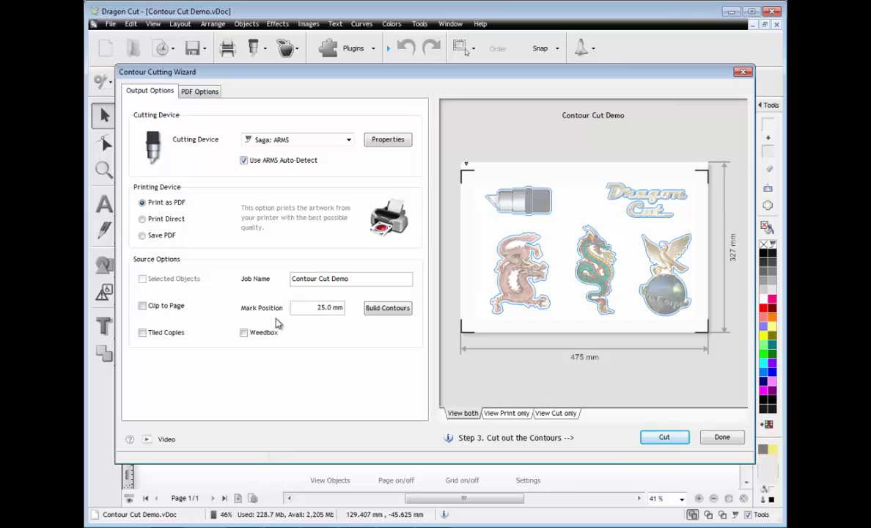
- Align the contour cutfile at Rotate 180, preview print and cut lines, and send to cutter
click(664, 438)
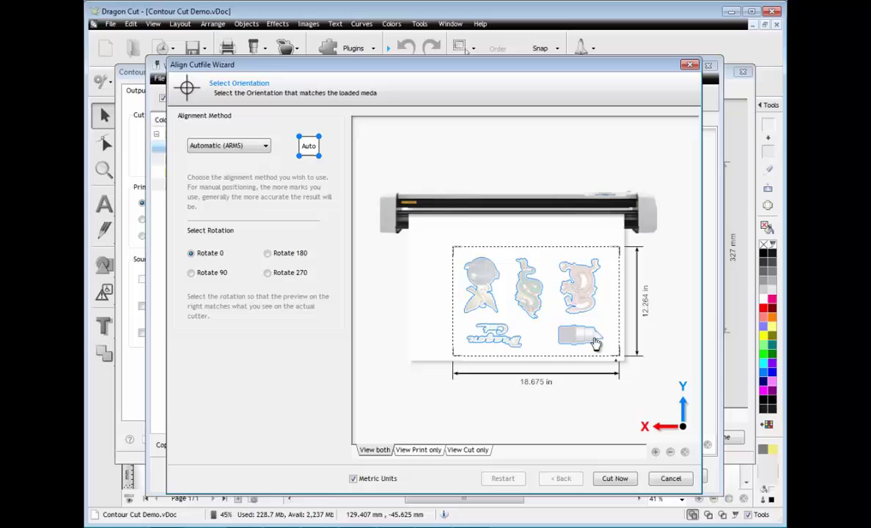
click(219, 273)
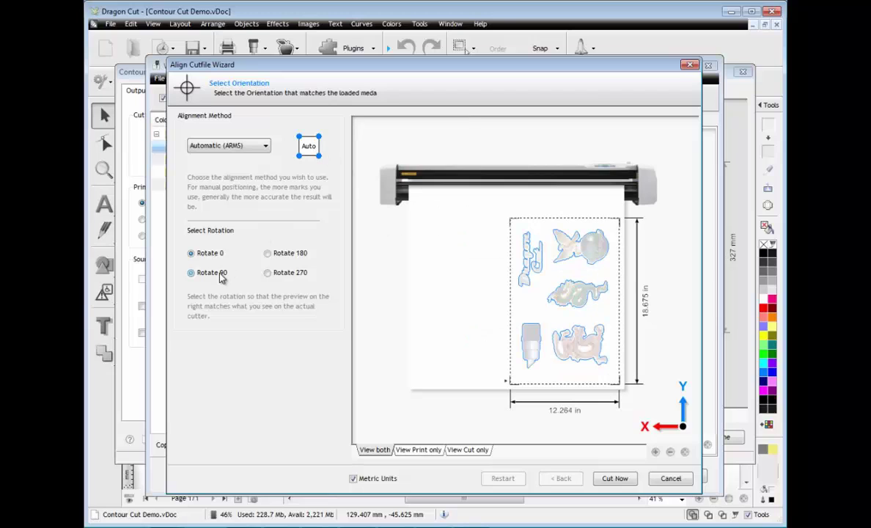
click(270, 254)
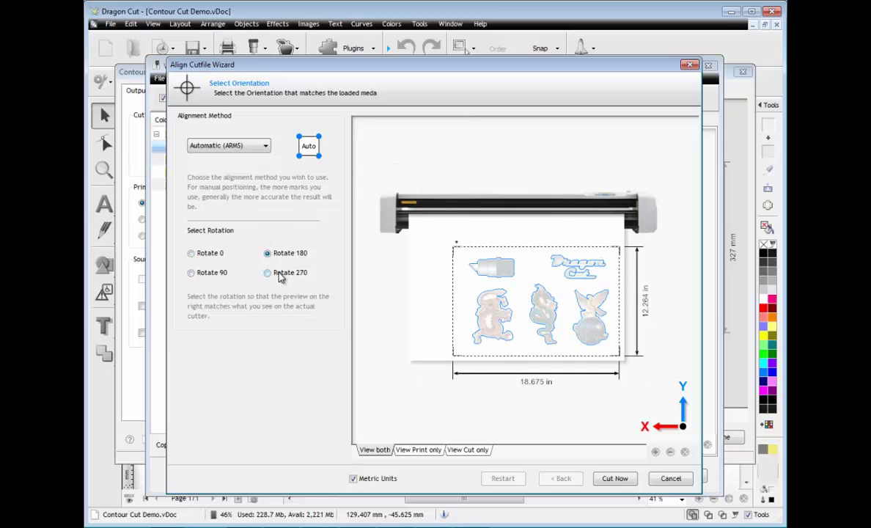
click(421, 450)
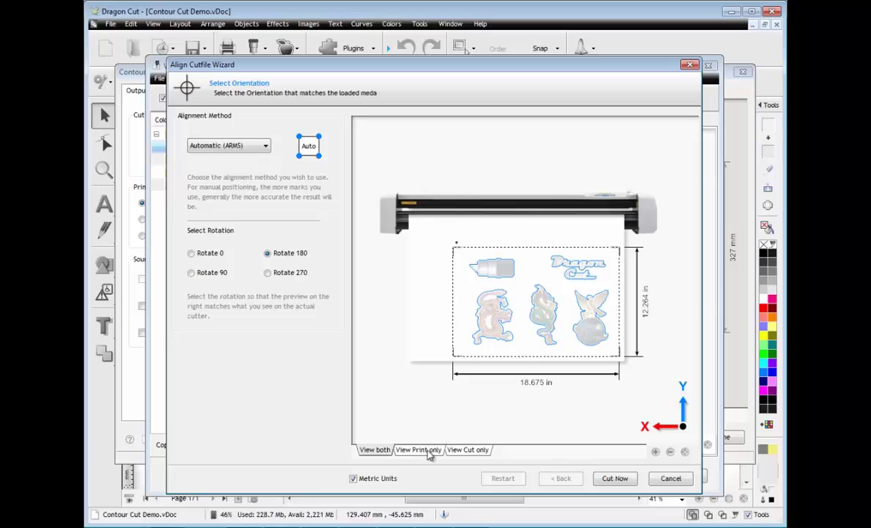
click(469, 450)
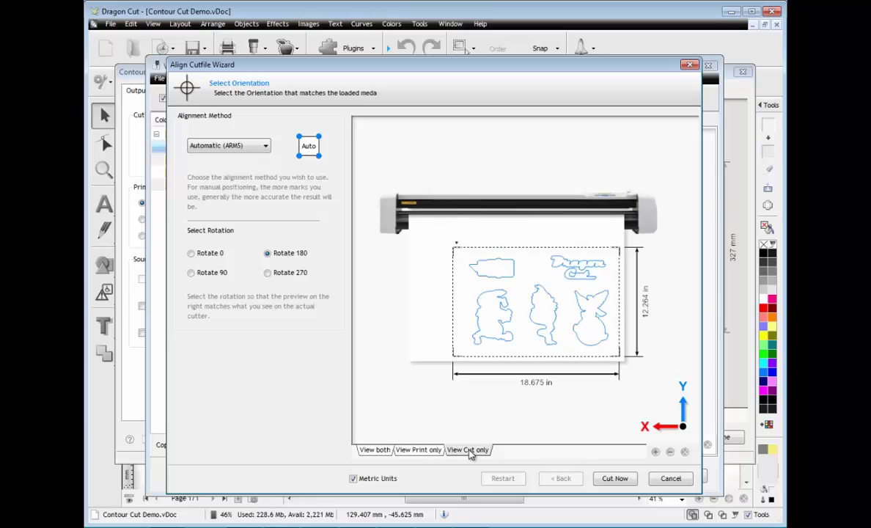
click(381, 449)
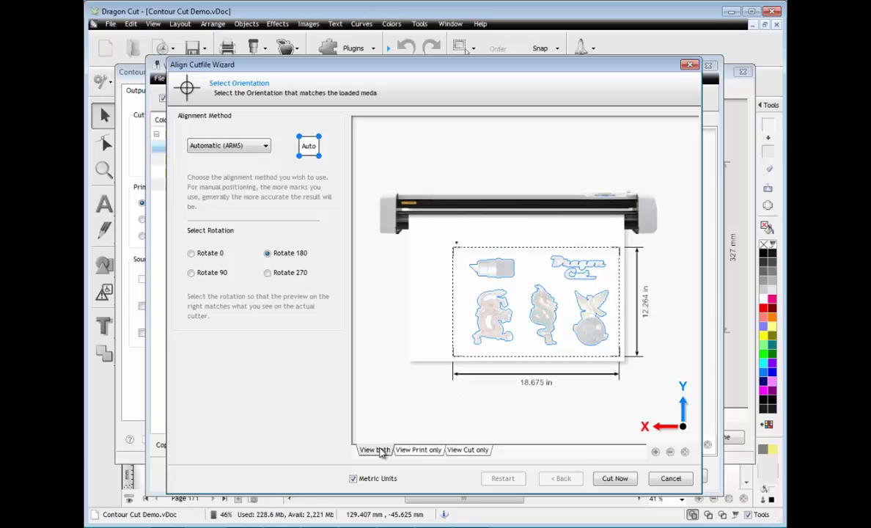
click(614, 480)
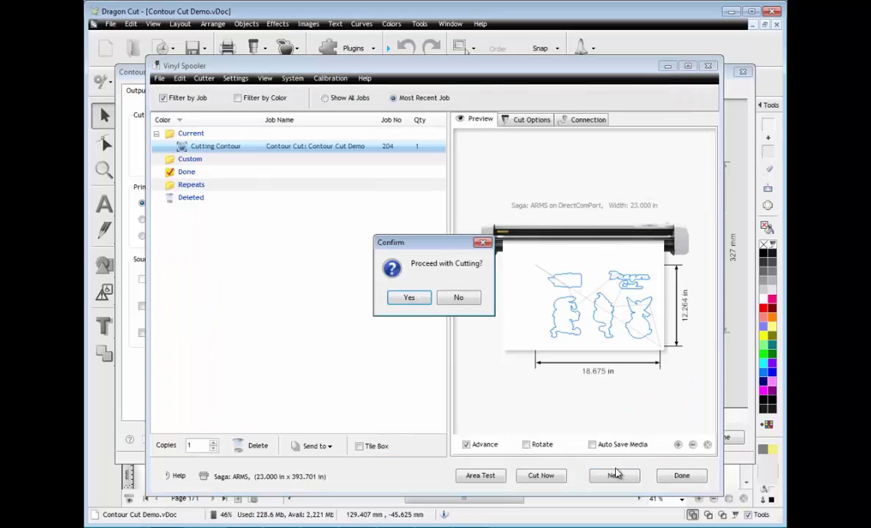
- Confirm the contour cut, close the Vinyl Spooler, and finish the Contour Cutting Wizard
click(409, 297)
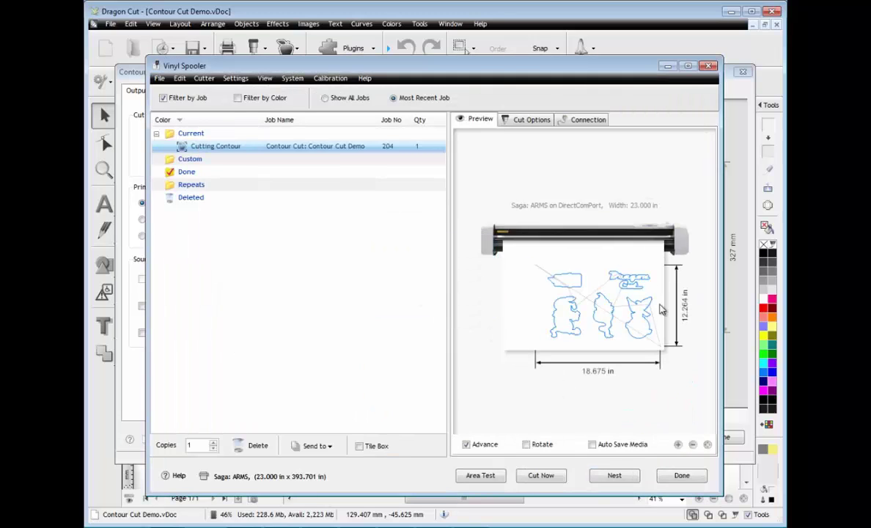
click(708, 65)
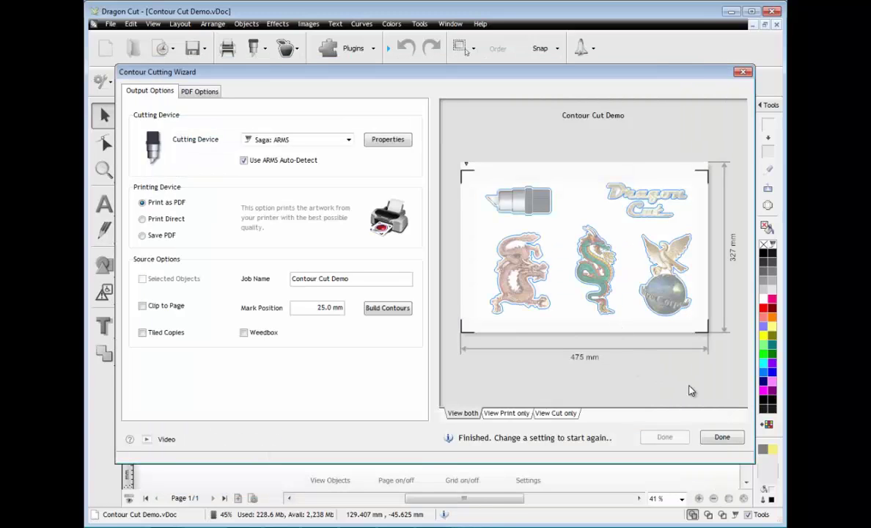
click(721, 437)
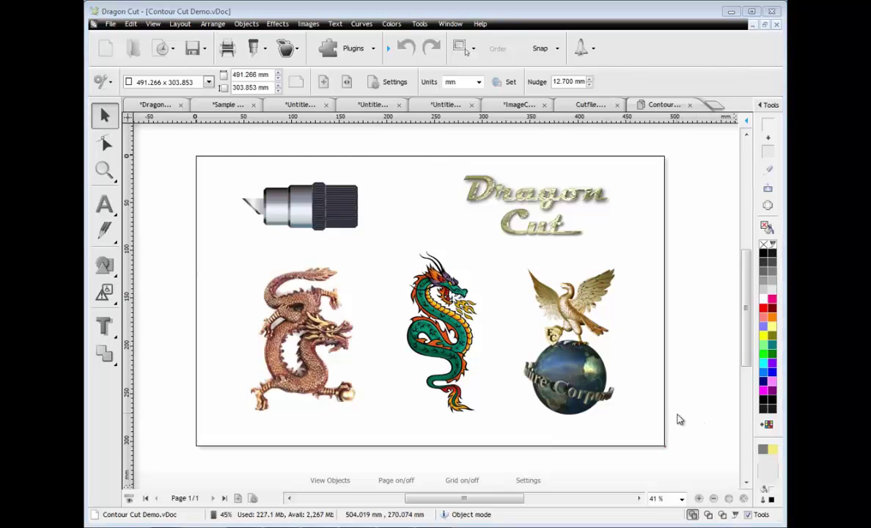
- Open the Vinyl Spooler and view its Cut Options and Connection tabs
click(584, 48)
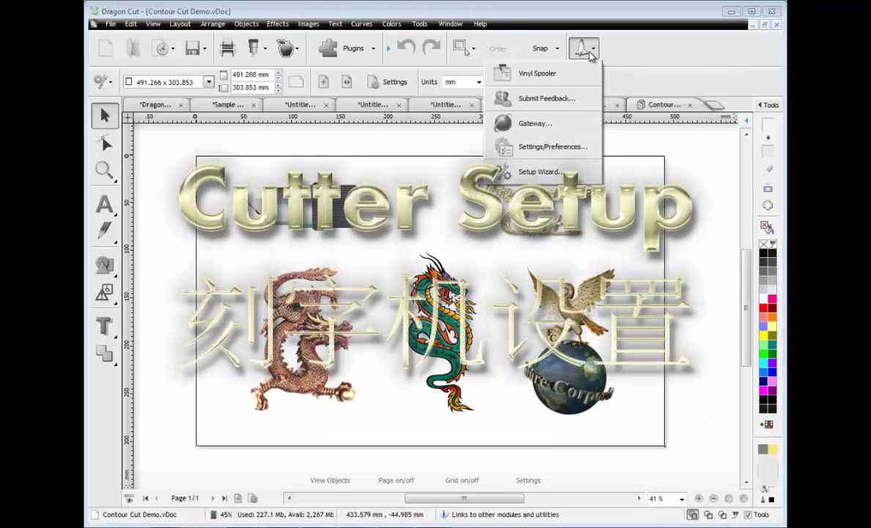
click(579, 75)
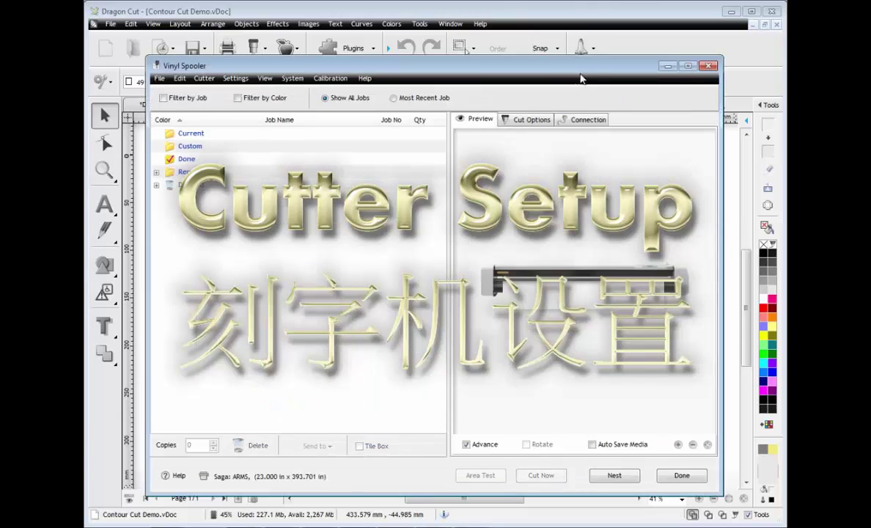
click(532, 122)
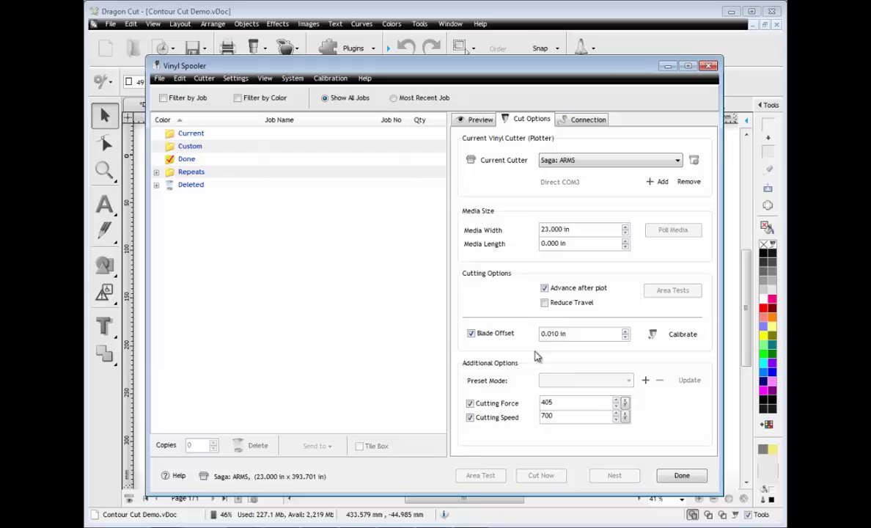
click(583, 119)
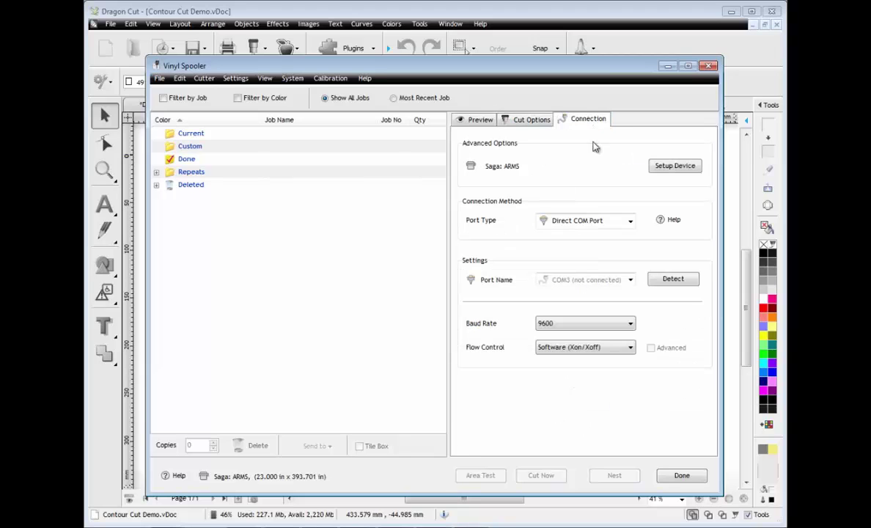
- Keep Direct COM Port as the port type and open the Device Setup page
click(562, 220)
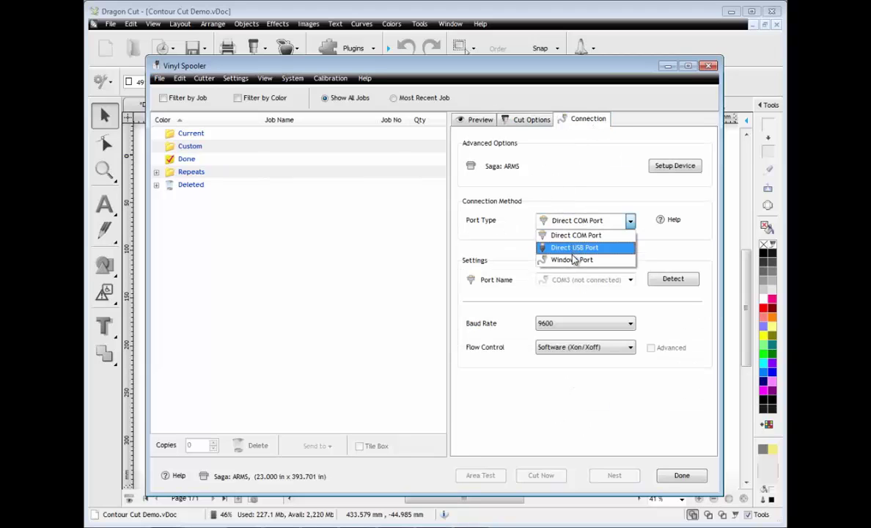
click(579, 236)
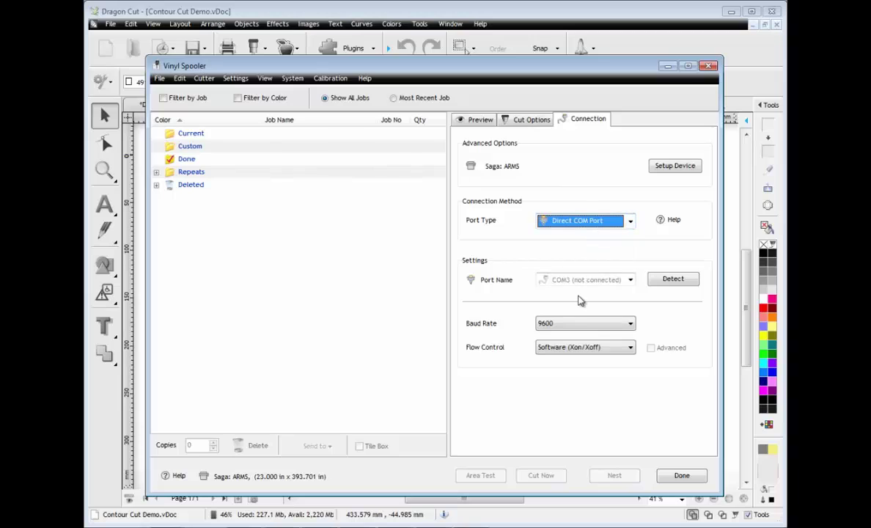
click(672, 168)
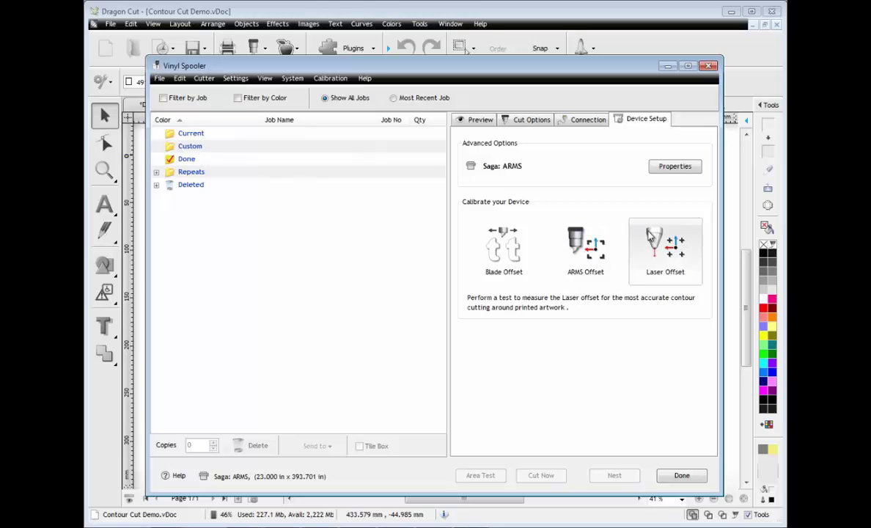
click(586, 120)
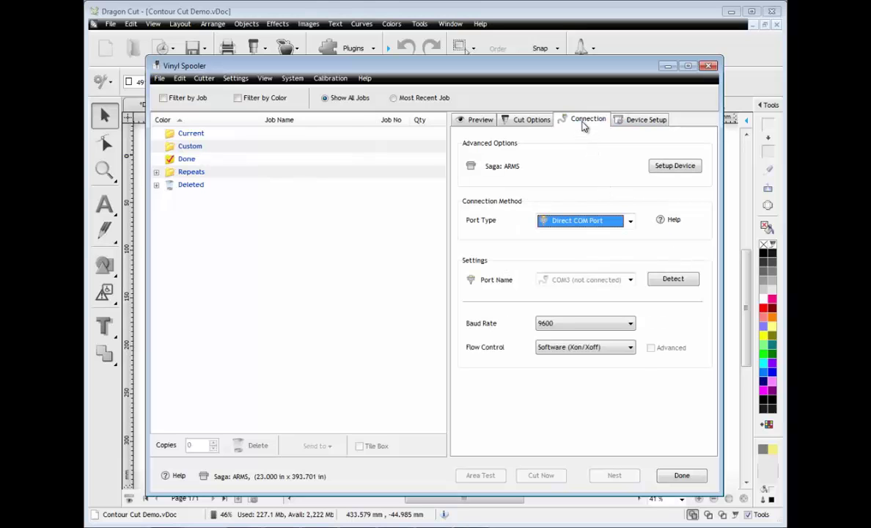
- Run the blade offset calibration from the cut options and confirm cutting the test pattern
click(527, 120)
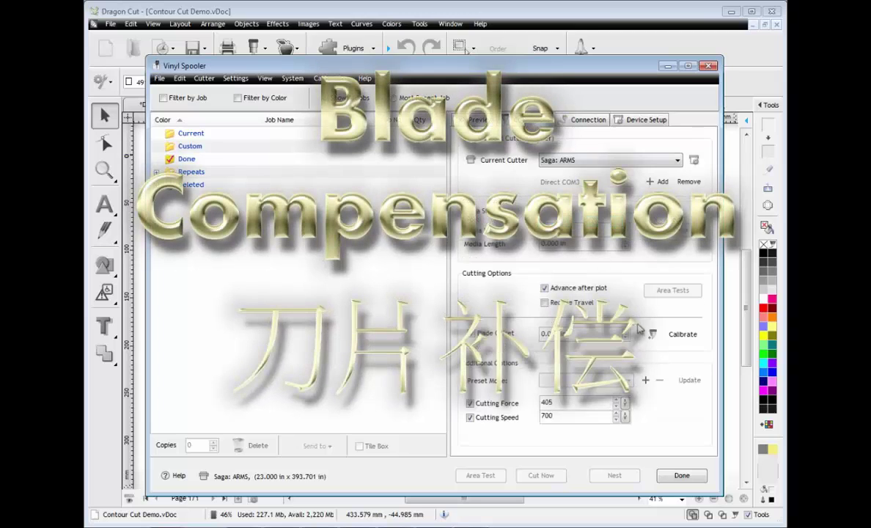
click(663, 334)
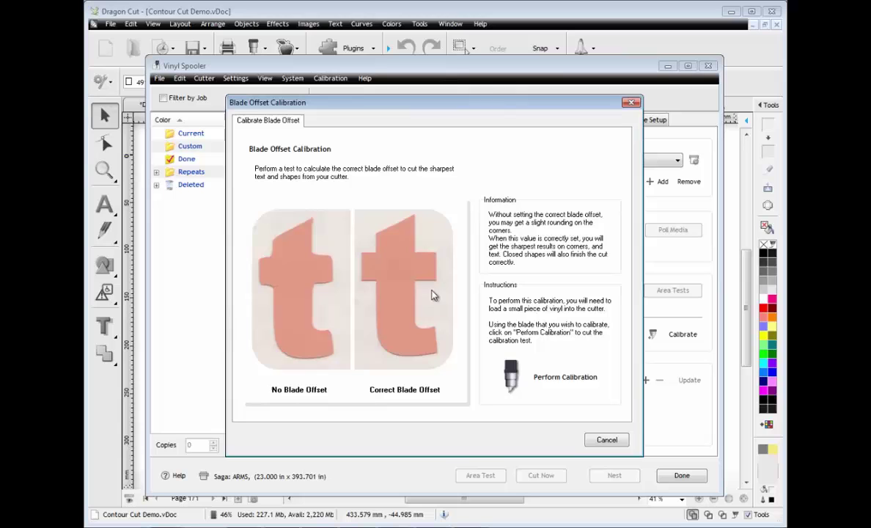
click(562, 384)
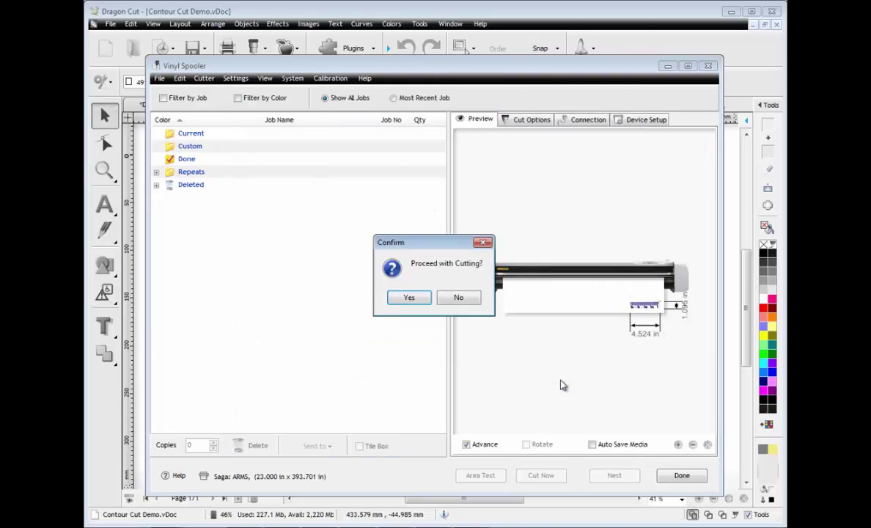
click(412, 299)
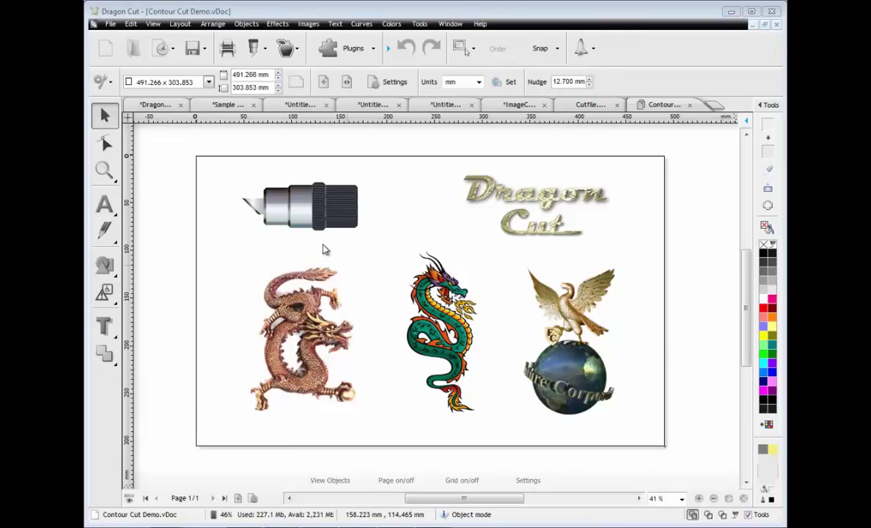
- Switch to the DragonCut.vDoc document showing the red Introducing Dragon Cut design
click(157, 105)
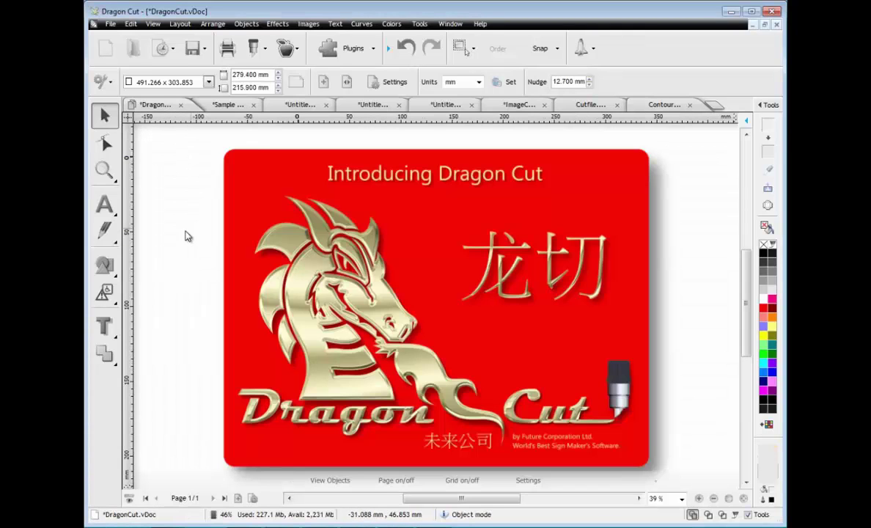